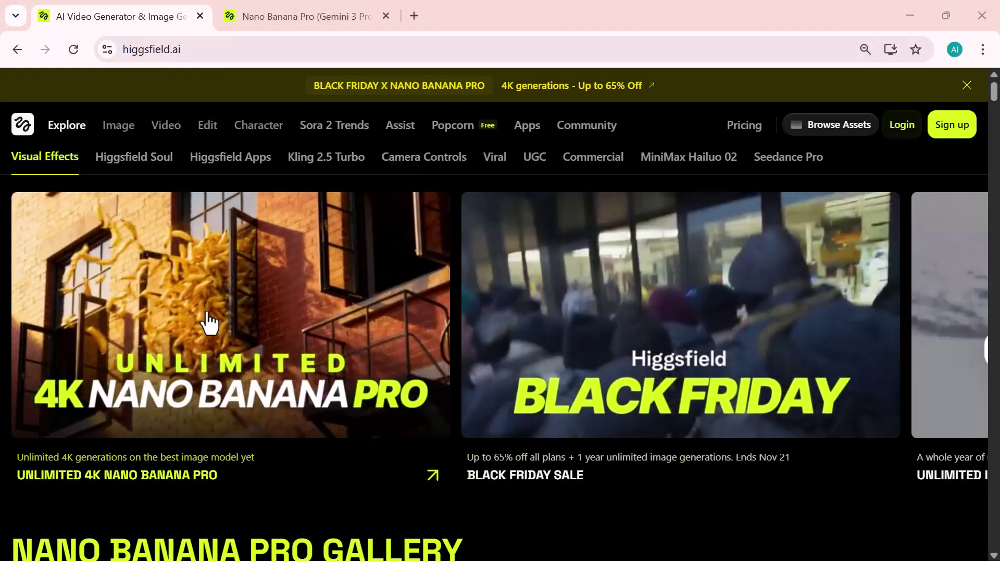
Scroll down through the currently open Higgsfield page
scroll(208, 323, "down", 3)
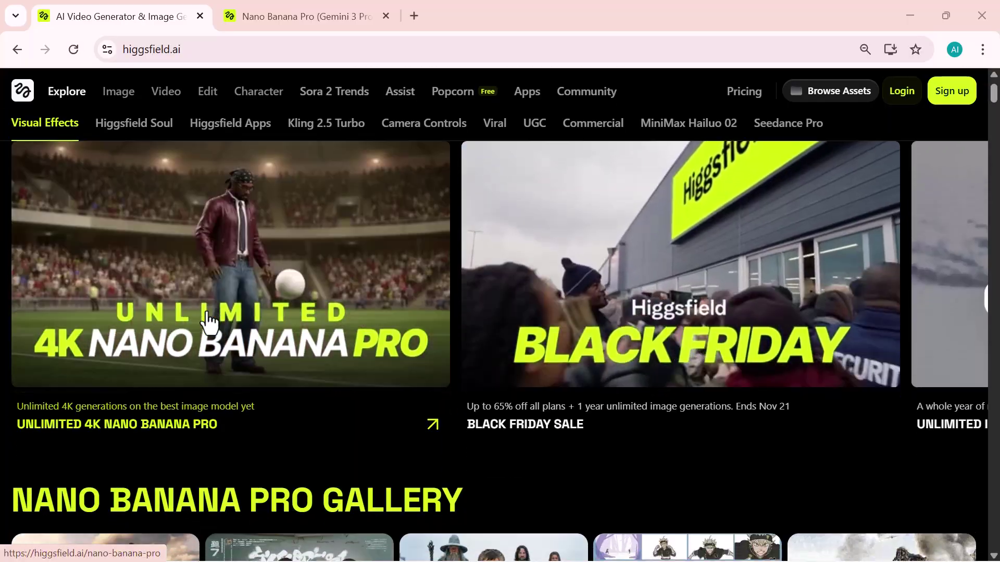
scroll(209, 321, "down", 2)
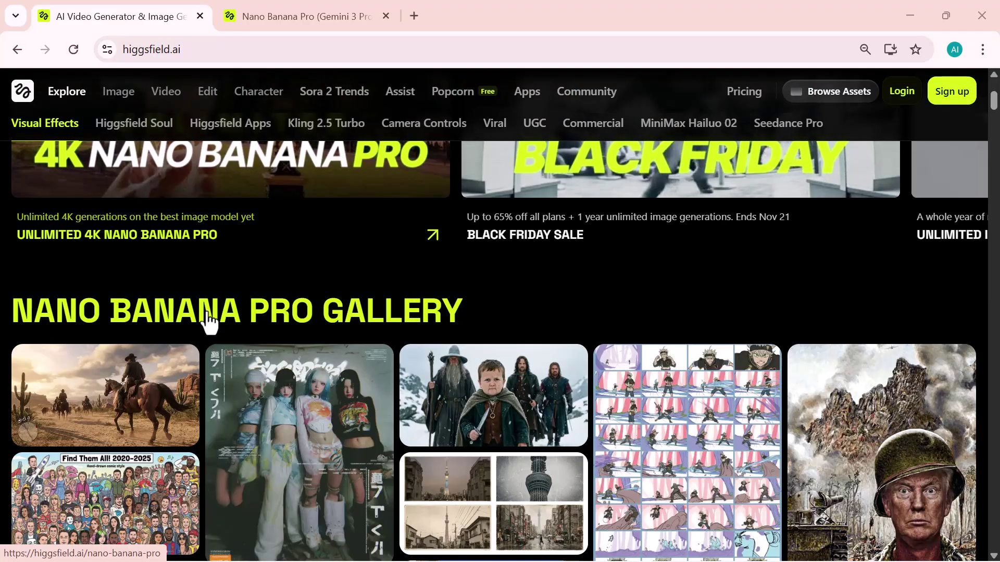
scroll(209, 321, "down", 2)
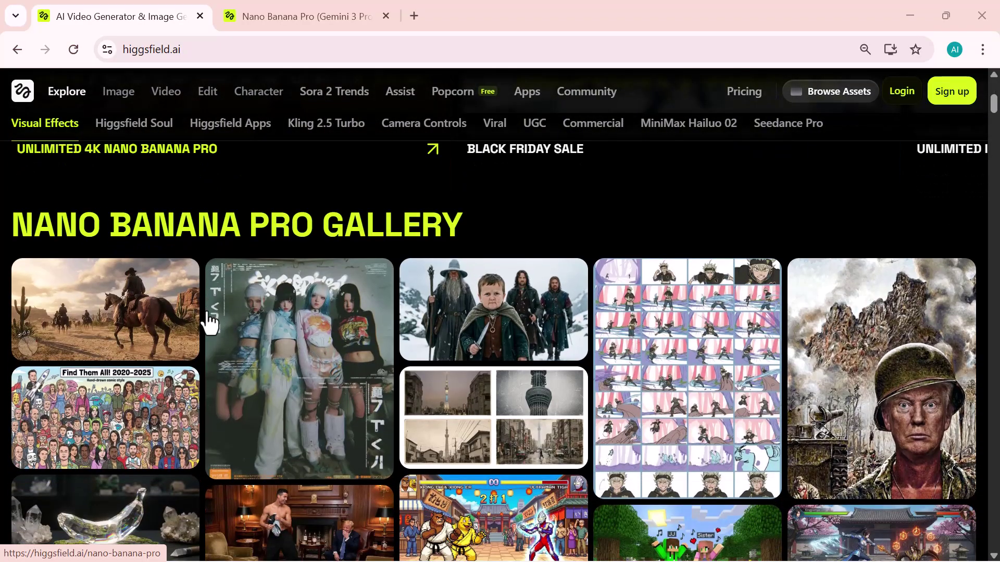
scroll(210, 323, "down", 2)
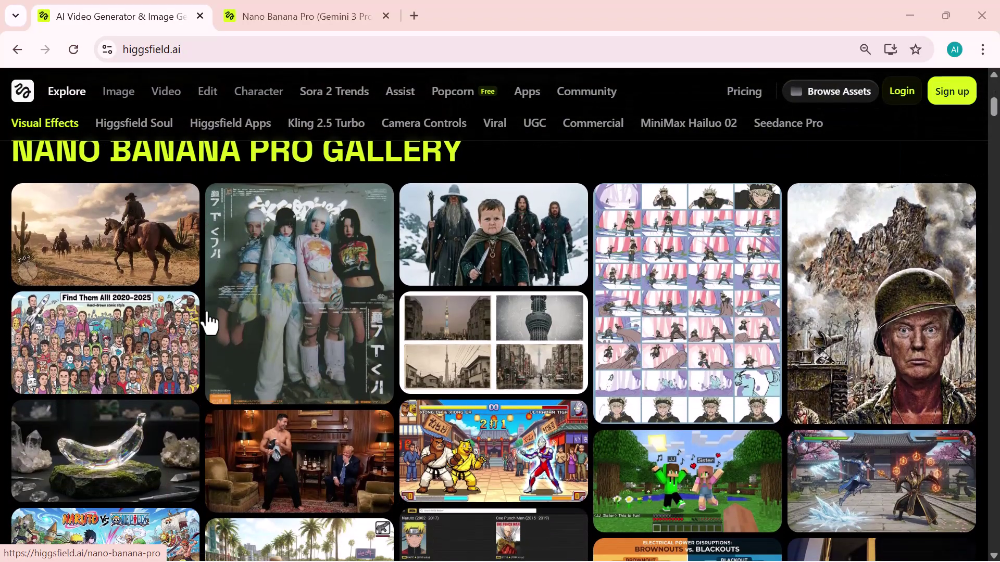
scroll(210, 323, "down", 2)
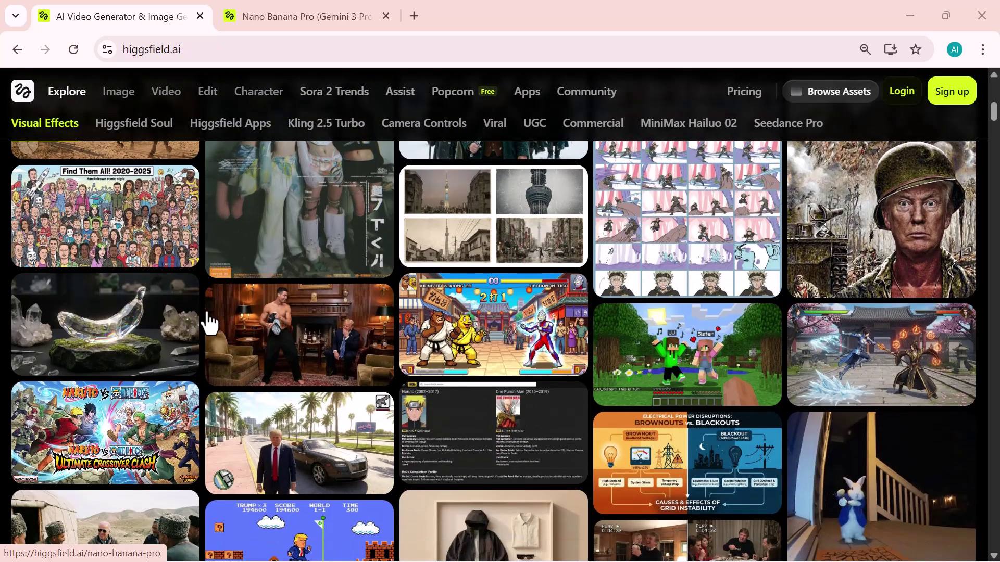
scroll(209, 323, "down", 3)
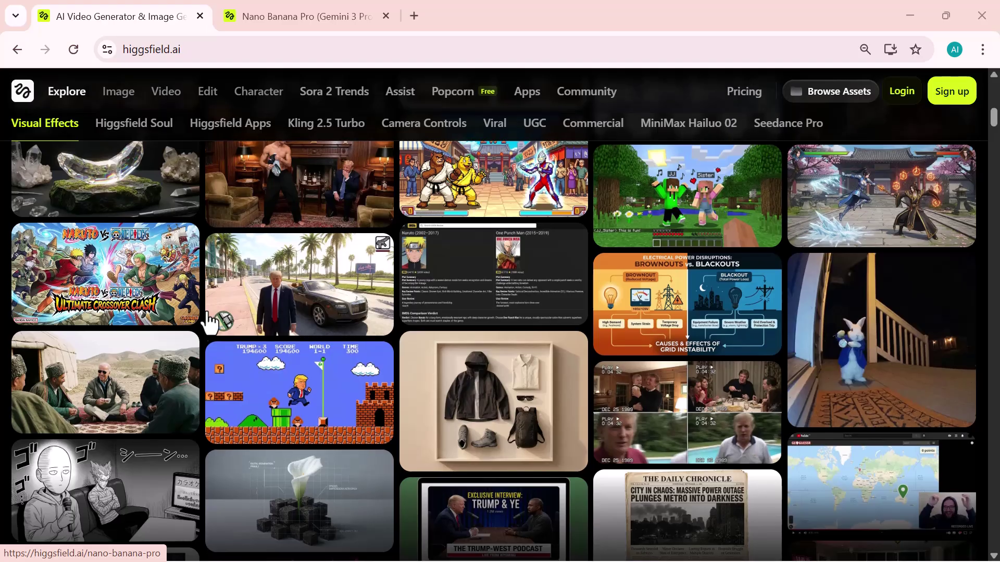
scroll(210, 322, "down", 3)
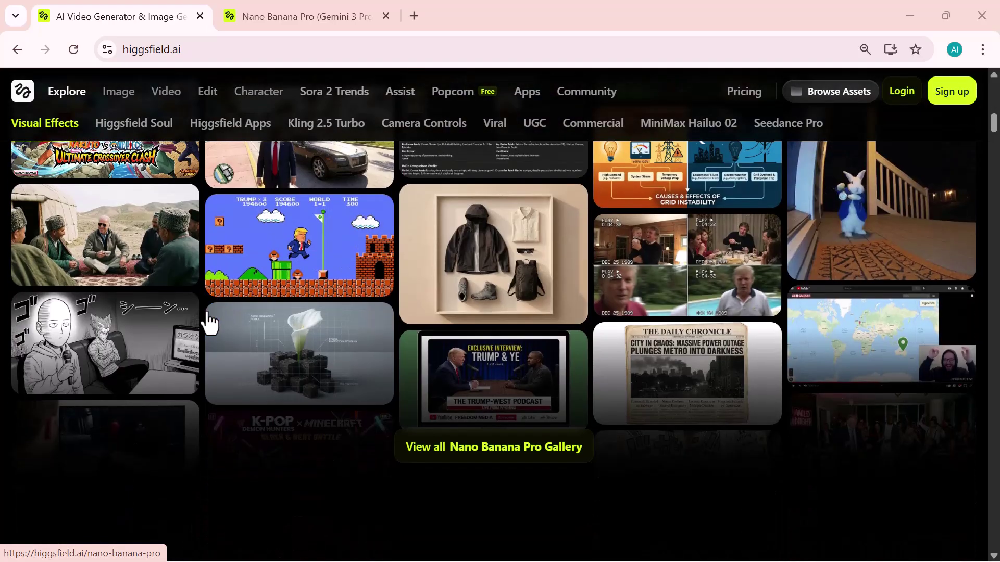
scroll(210, 322, "down", 3)
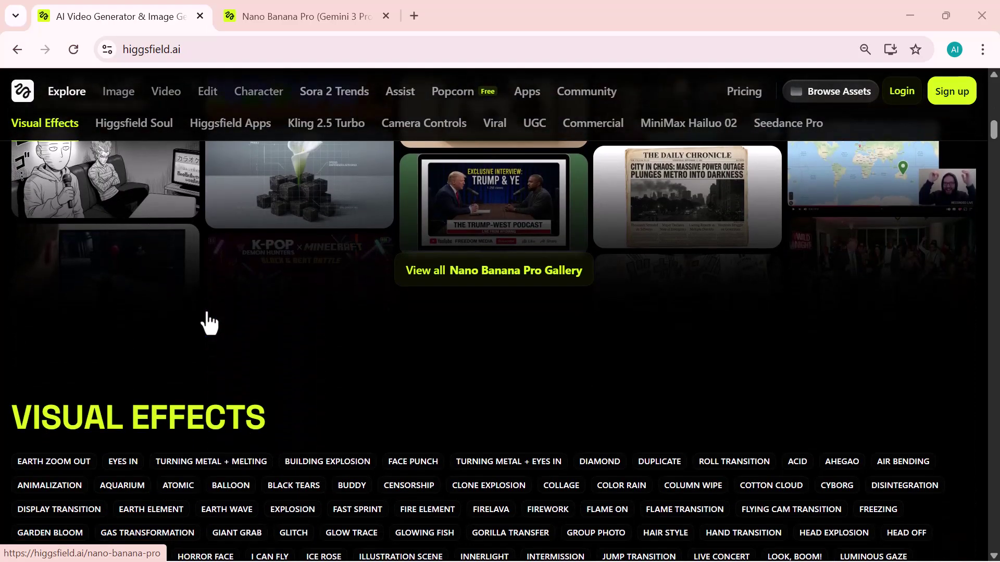
scroll(210, 323, "down", 5)
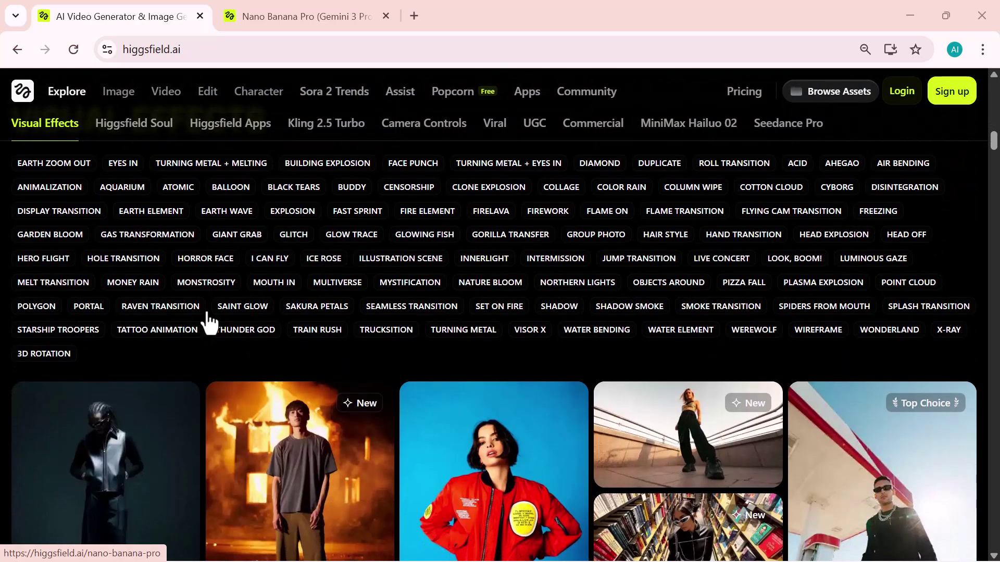
scroll(210, 323, "down", 3)
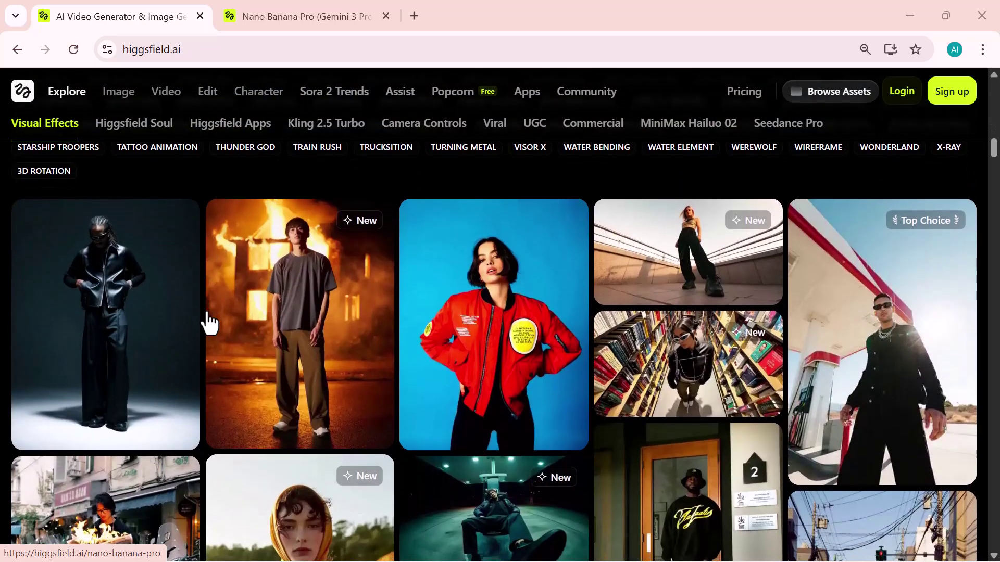
scroll(210, 323, "down", 6)
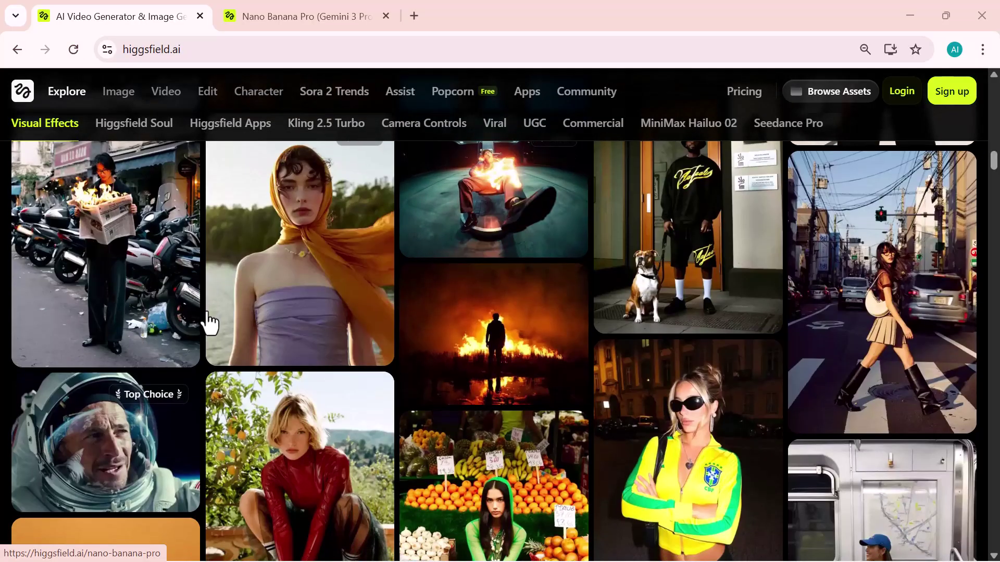
scroll(209, 315, "down", 6)
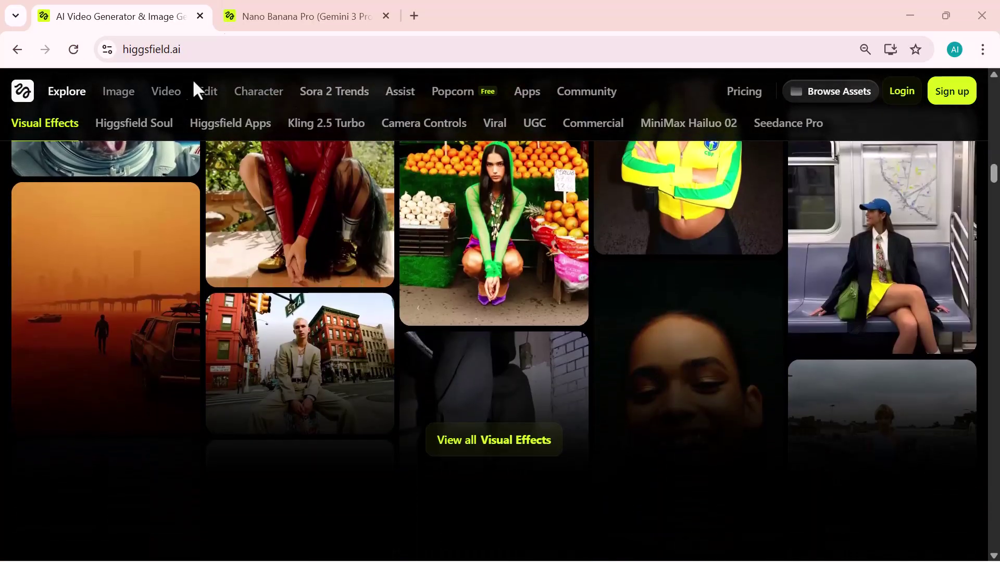
Switch to the Nano Banana Pro intro page and scroll down to 'Beyond the Prompt'
left_click(292, 15)
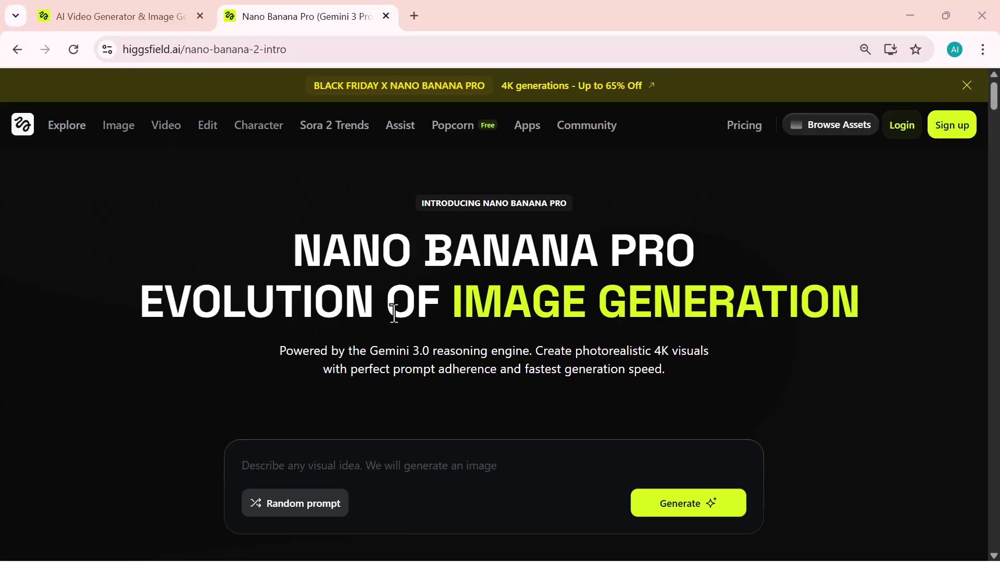
scroll(395, 314, "down", 2)
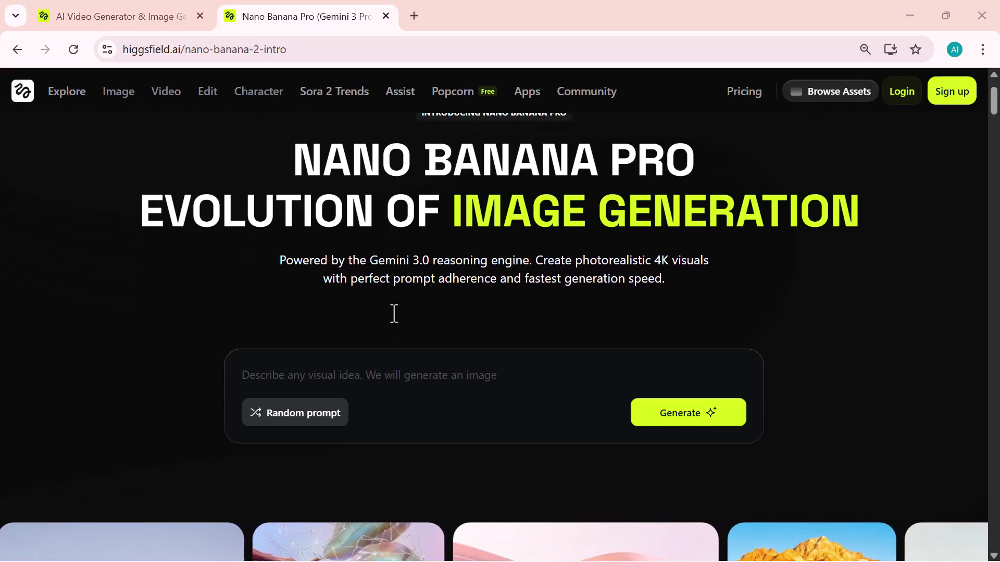
scroll(394, 314, "down", 4)
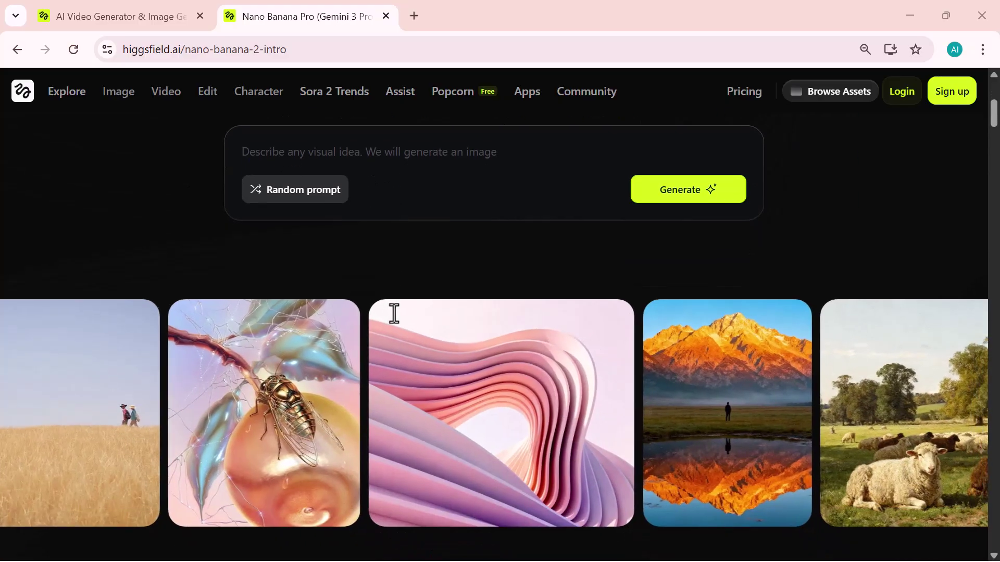
scroll(394, 313, "down", 3)
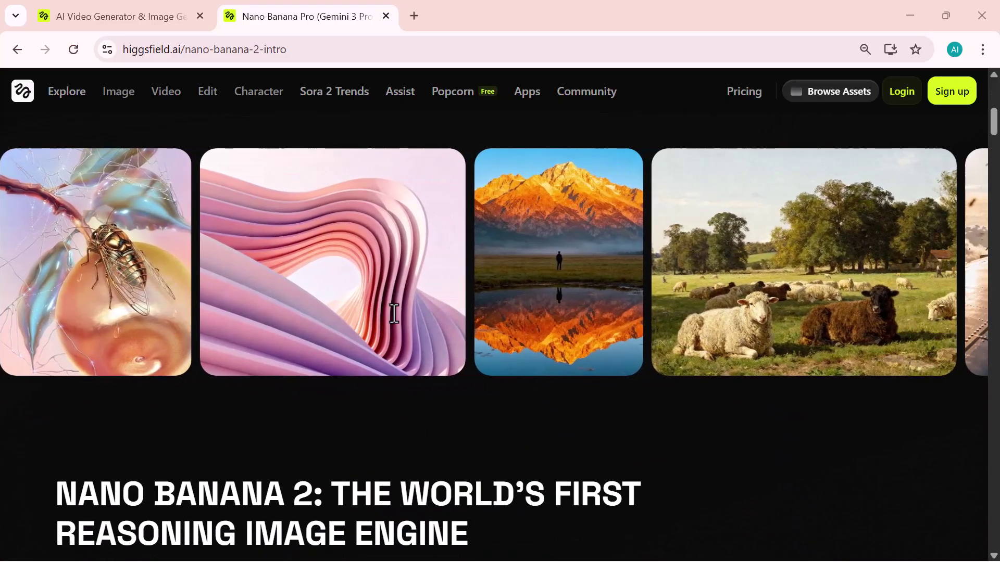
scroll(394, 314, "down", 3)
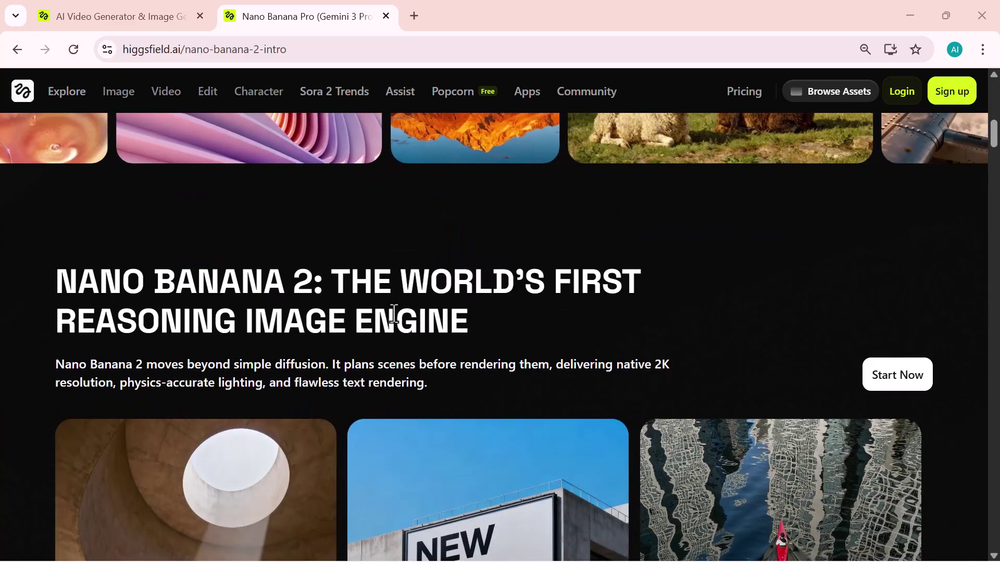
scroll(394, 314, "down", 4)
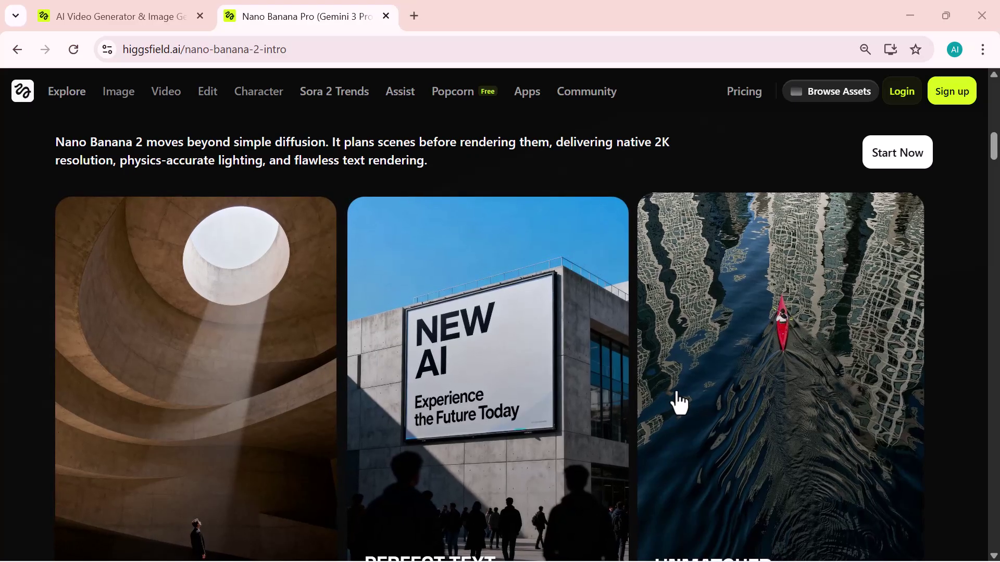
scroll(680, 402, "down", 6)
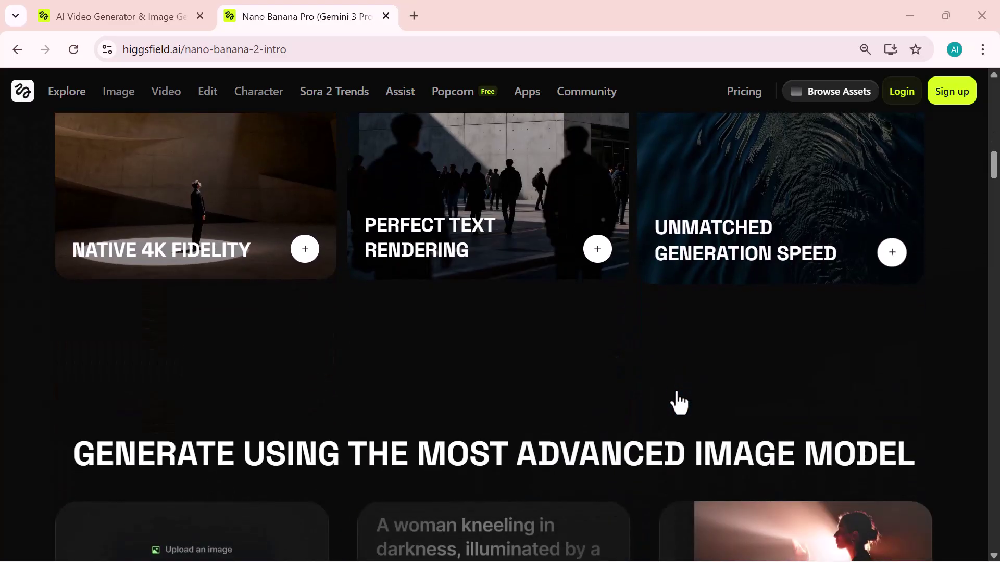
scroll(679, 402, "down", 5)
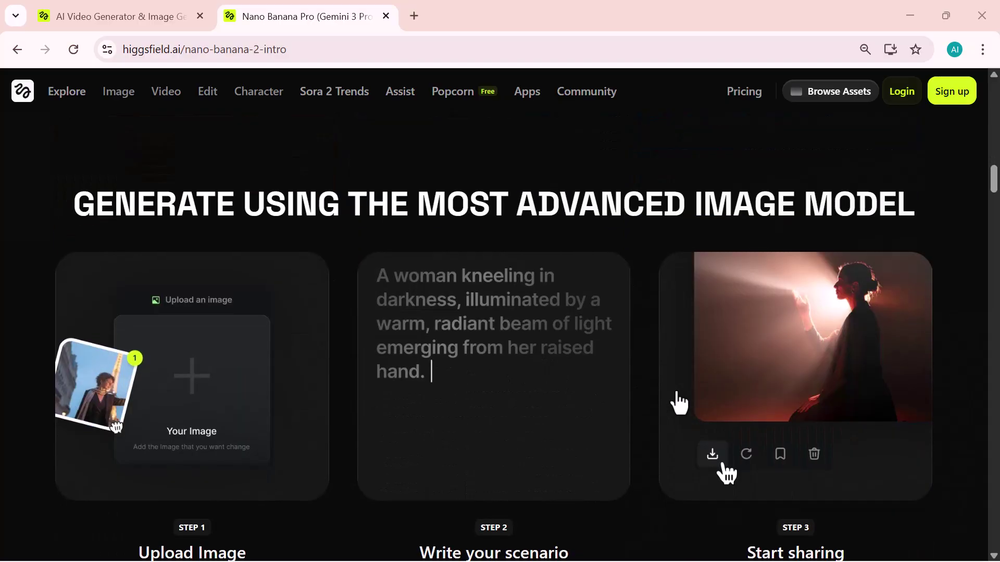
scroll(680, 402, "down", 5)
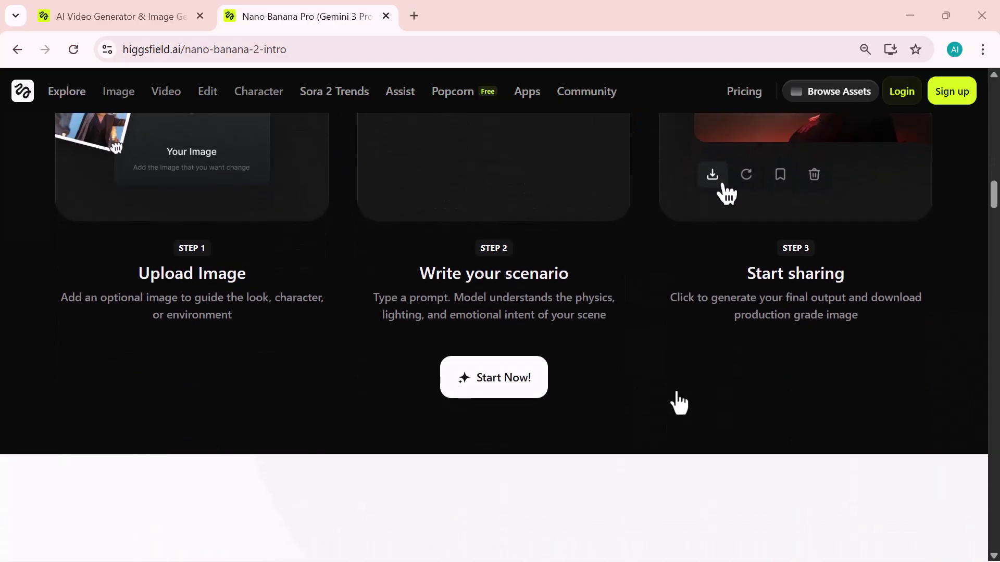
scroll(680, 402, "down", 5)
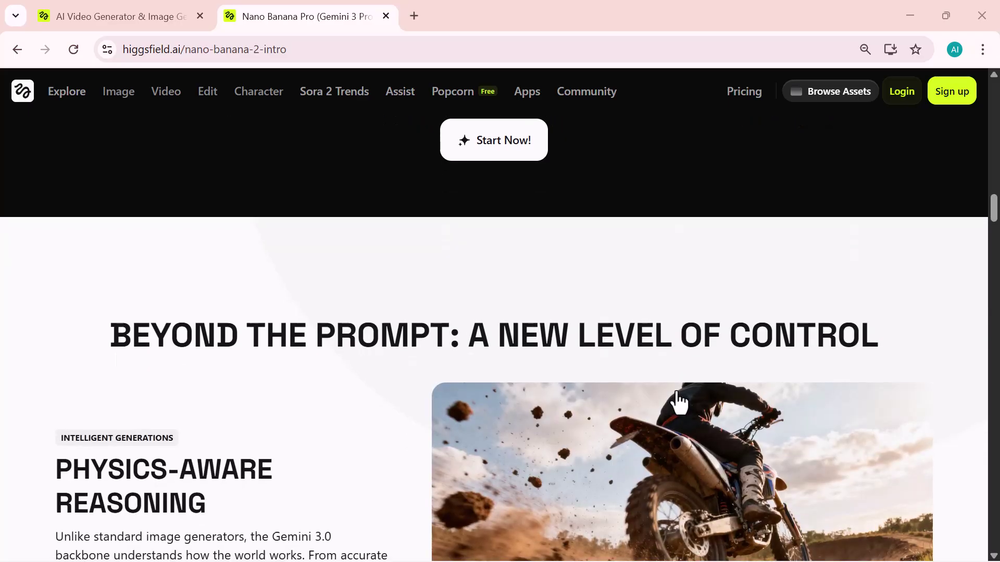
Sign up for Higgsfield with a Google account and browse the signed-in Explore page
scroll(833, 234, "up", 15)
left_click(955, 127)
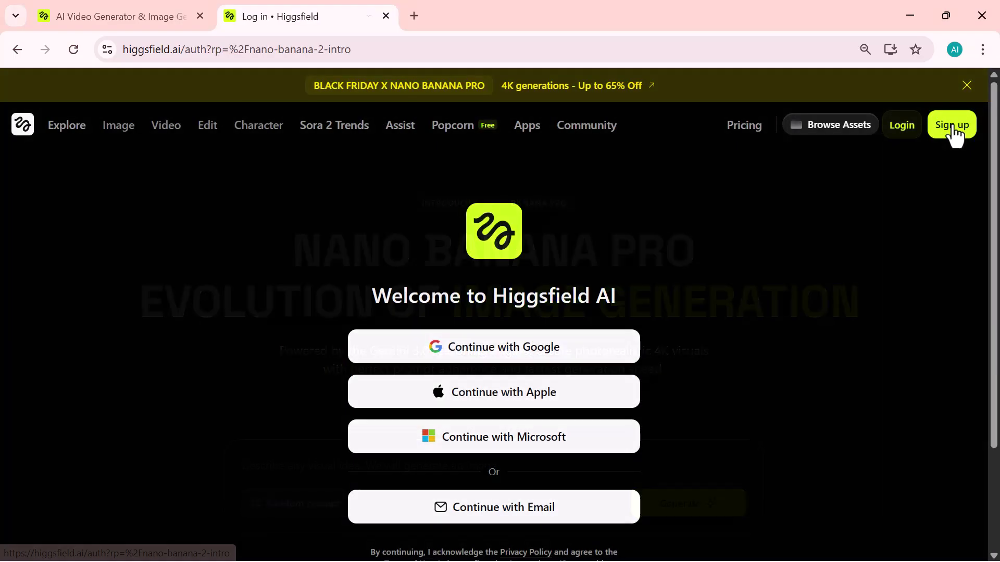
left_click(485, 340)
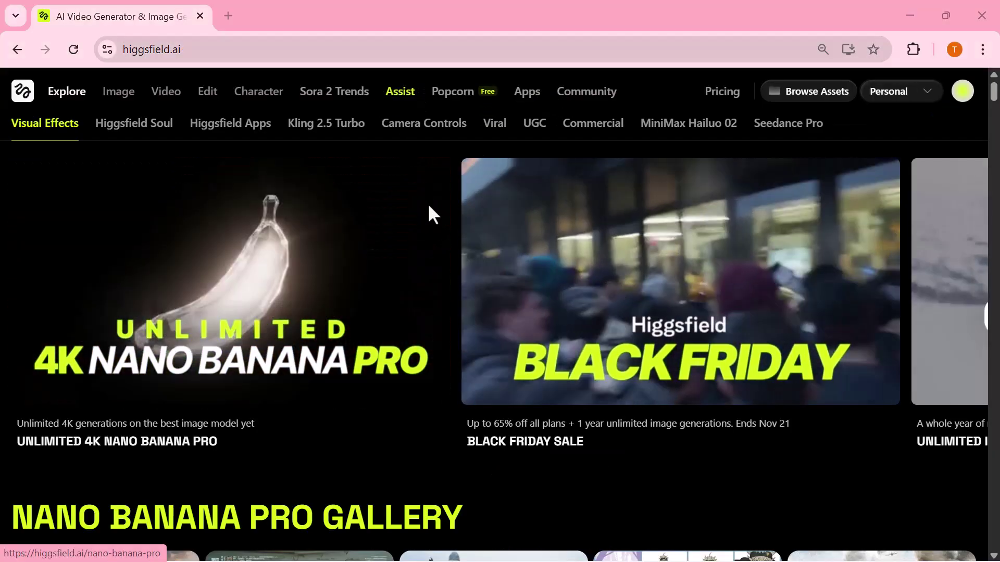
scroll(439, 282, "down", 2)
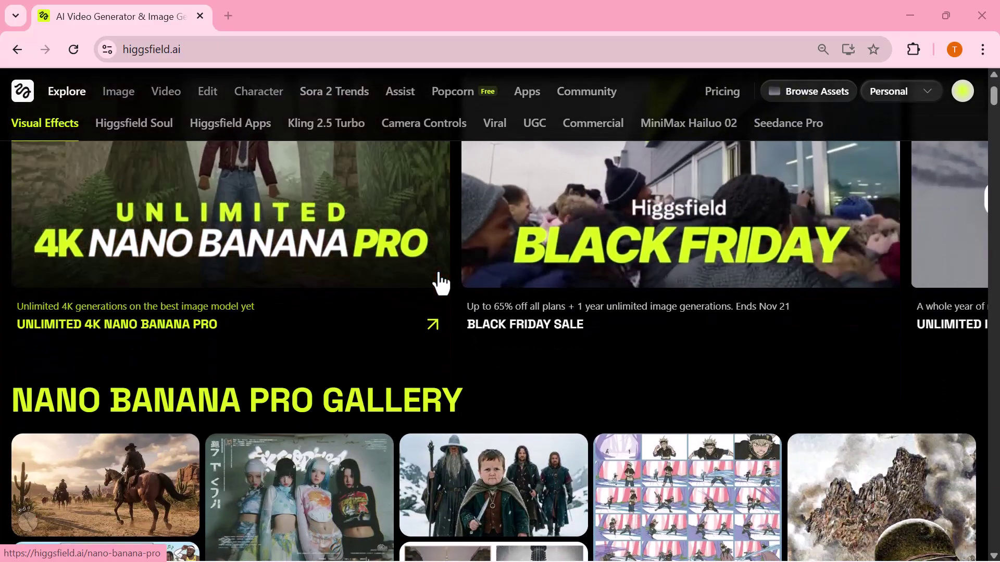
scroll(439, 282, "down", 3)
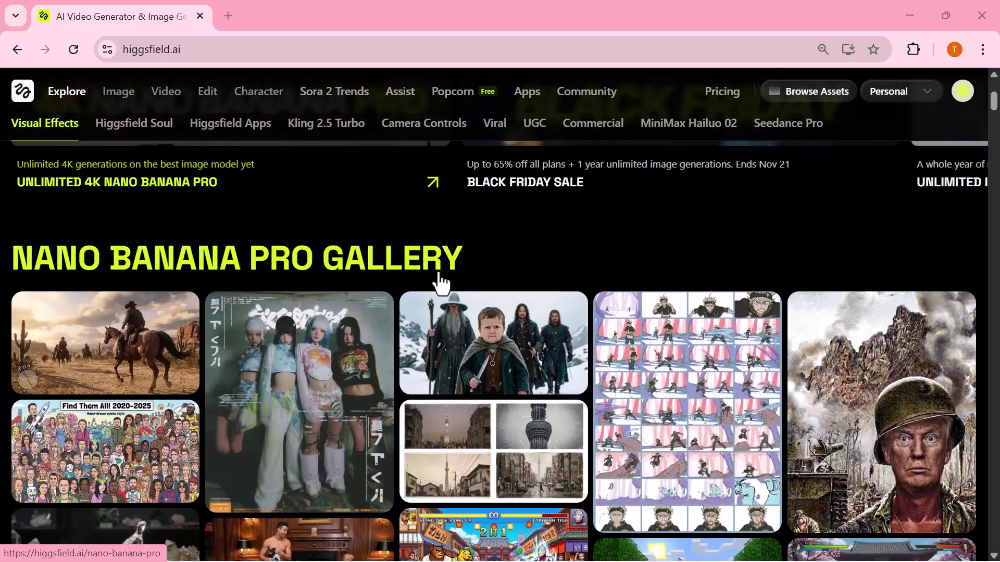
scroll(439, 282, "up", 4)
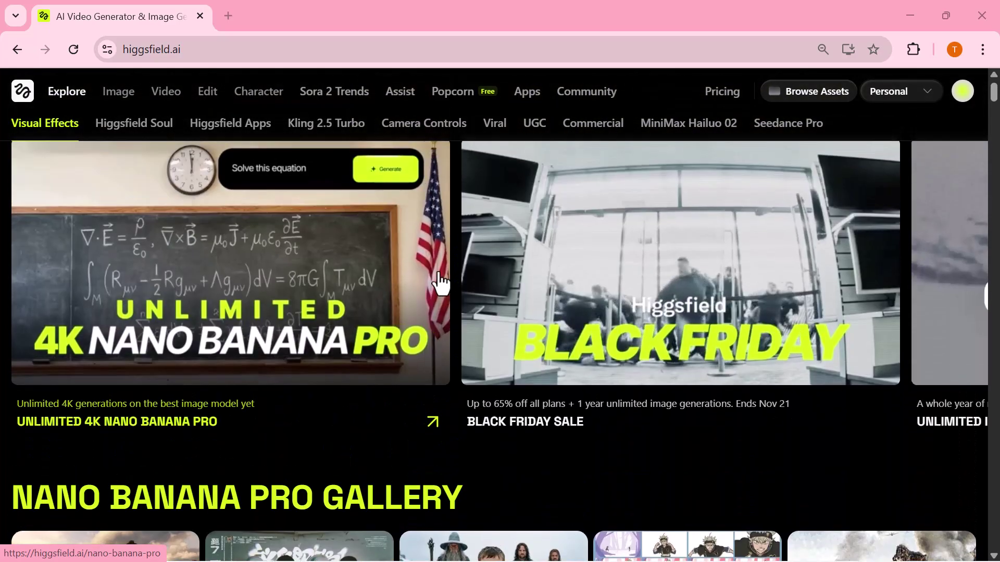
scroll(439, 282, "up", 1)
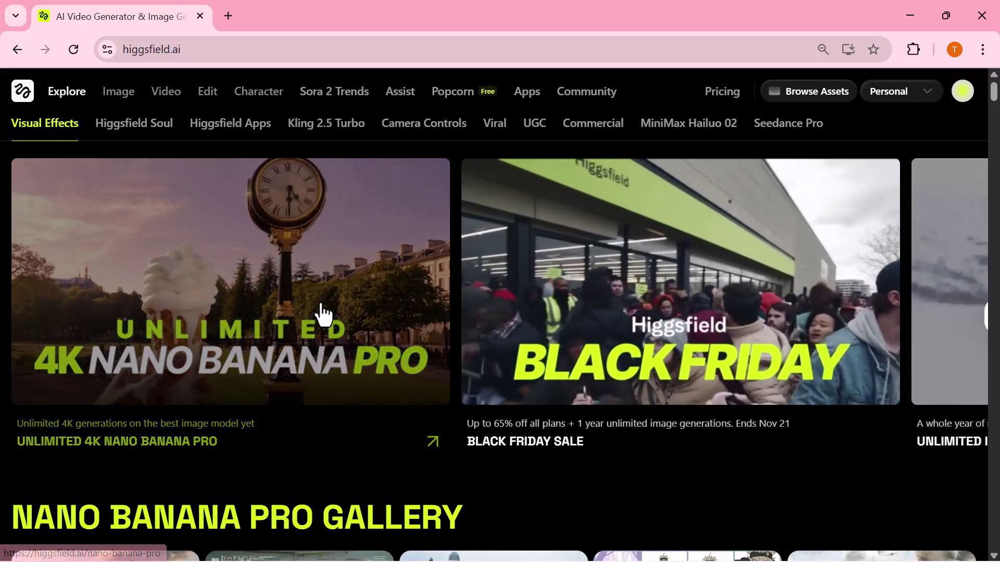
Open the Nano Banana Pro image generator and check the model list, keeping the 1:1 aspect ratio
left_click(323, 313)
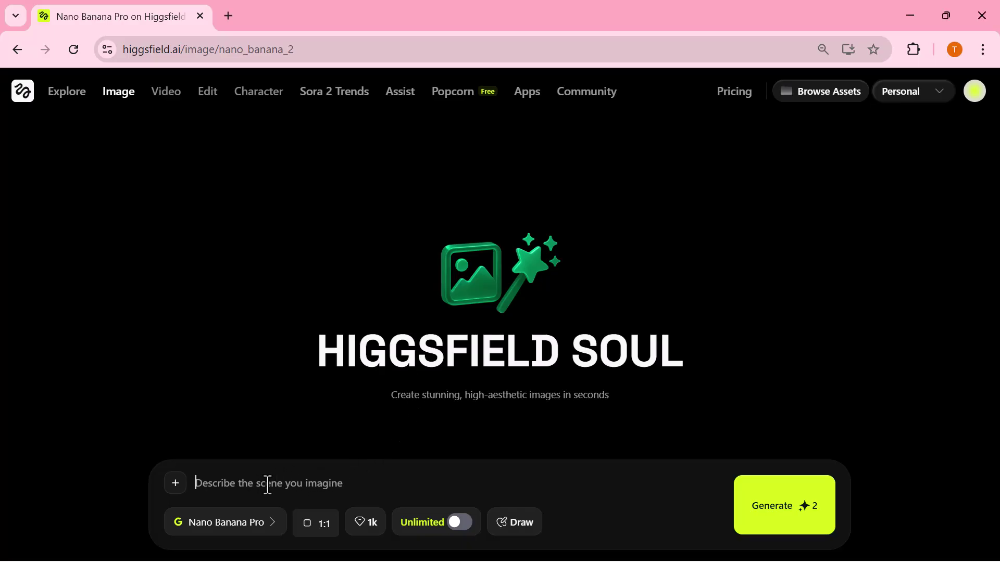
left_click(271, 522)
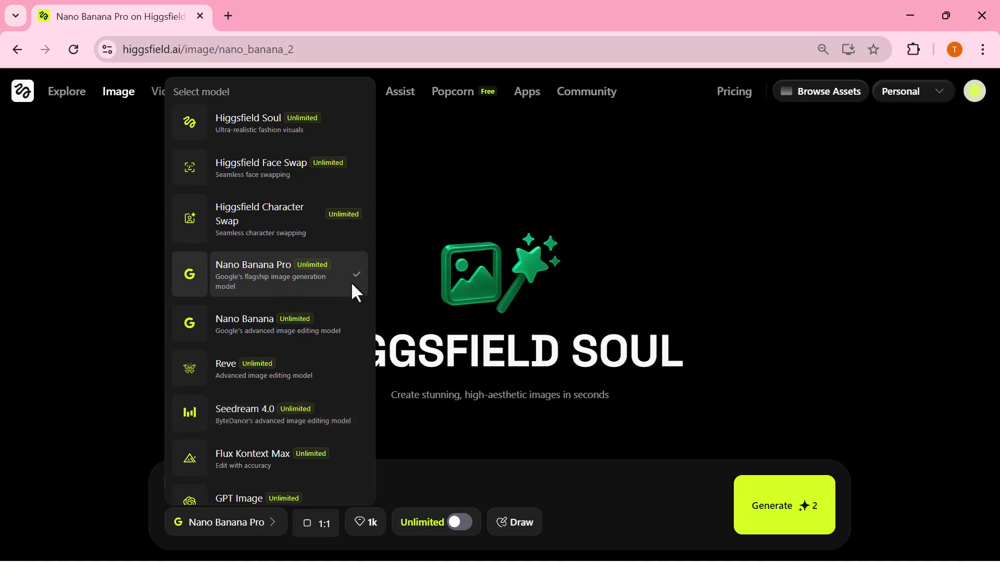
left_click(394, 282)
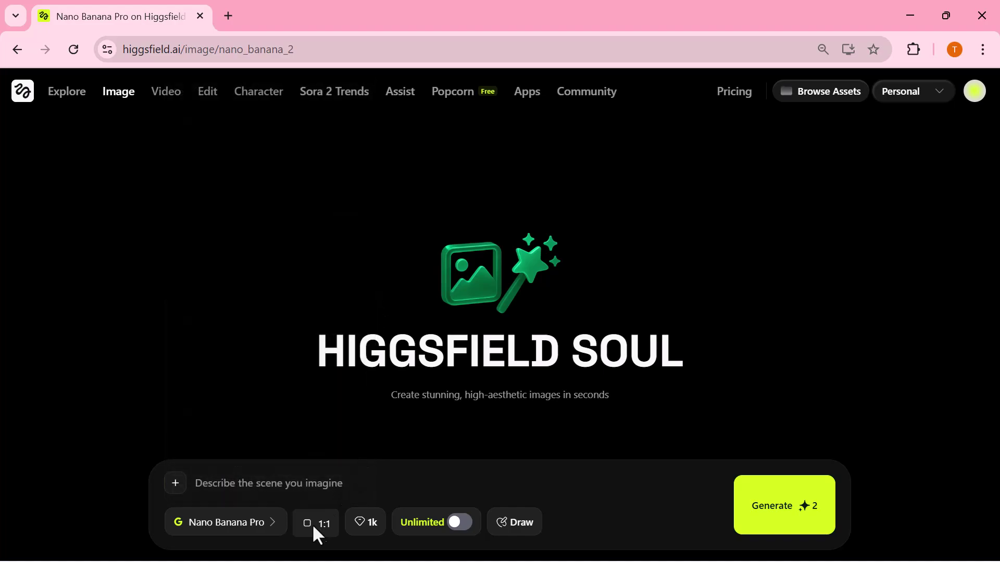
left_click(317, 526)
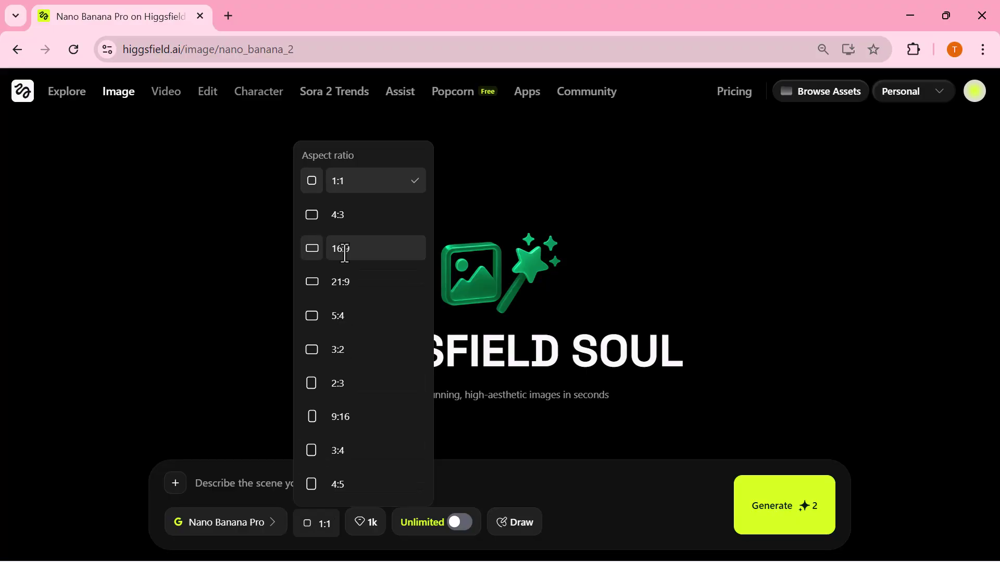
left_click(316, 521)
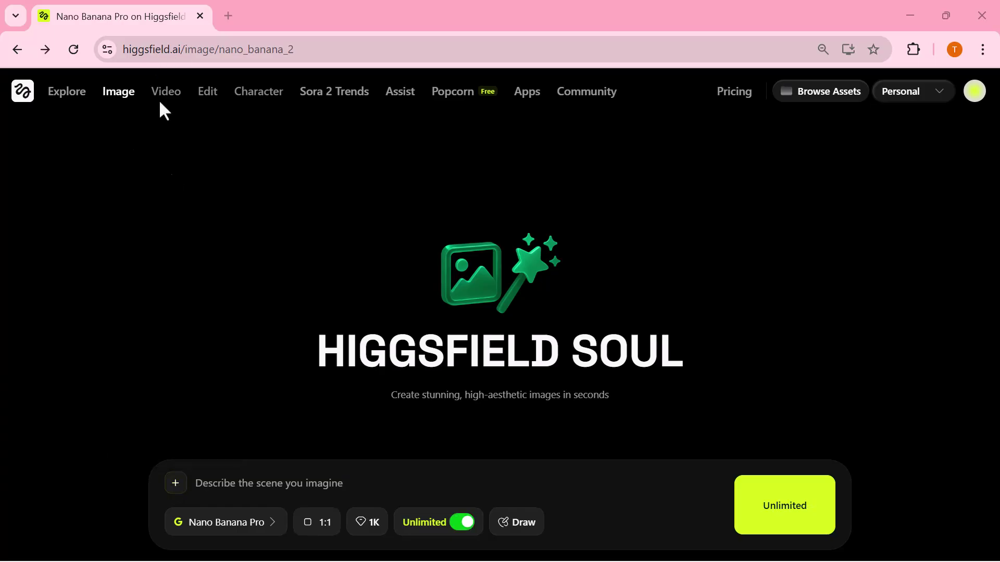
Paste the supermarket checkout prompt, set the aspect ratio to 16:9, and generate the image
left_click(203, 483)
type("High-quality realistic photo of Cristiano Ronaldo in a generic supermarket uniform, smiling as he scans a bag of potato chips for Lionel Messi, who holds another bag and a mate gourd. They smile at each other while a crowd records them on phones. Golden football trophies sit on the counter inside a busy Lisbon supermarket.")
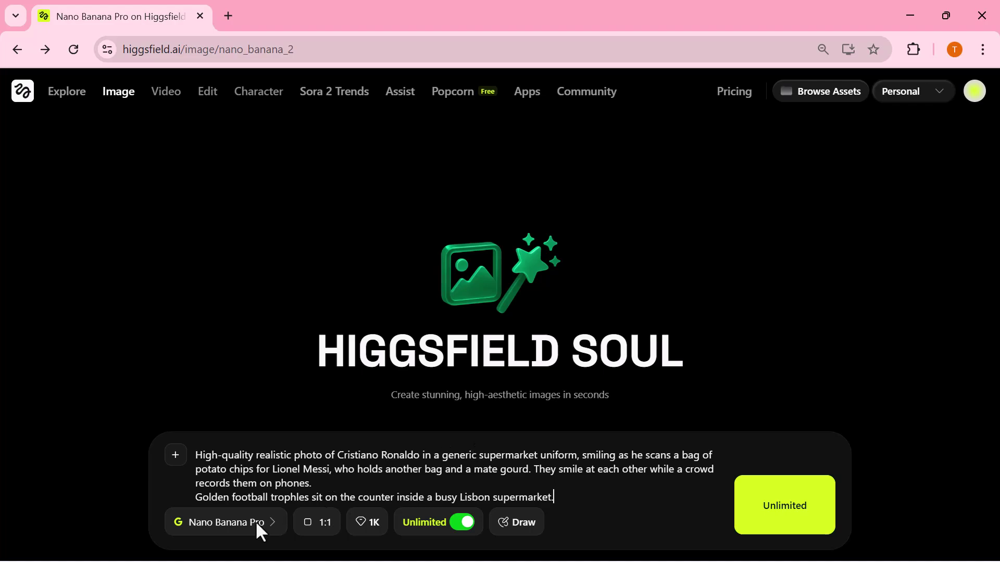
left_click(272, 526)
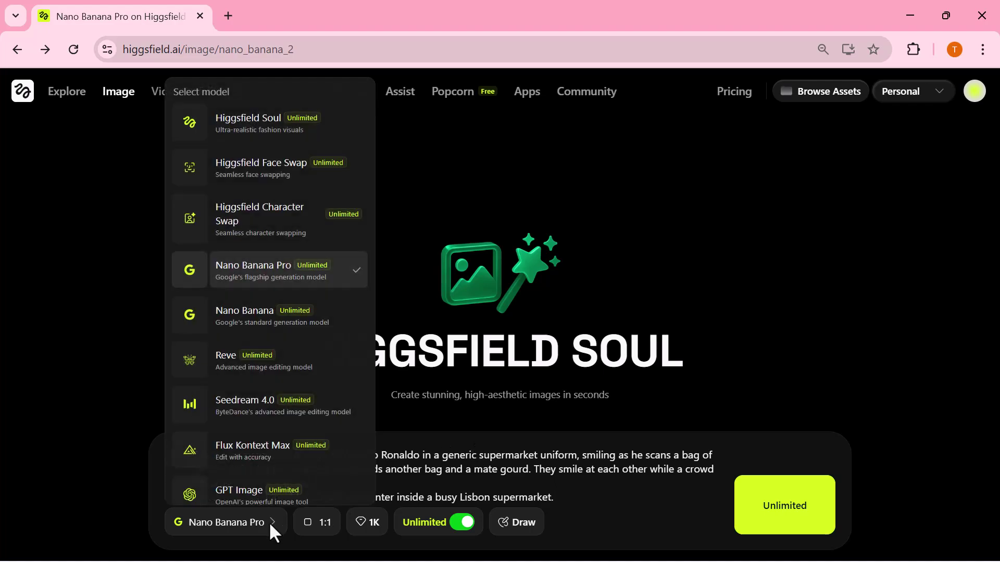
left_click(317, 522)
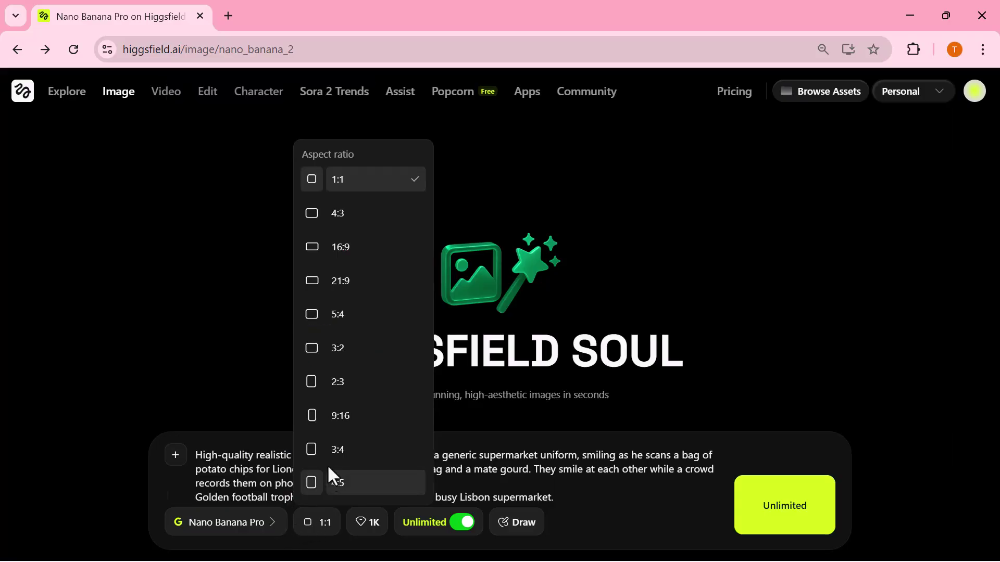
left_click(319, 249)
left_click(755, 511)
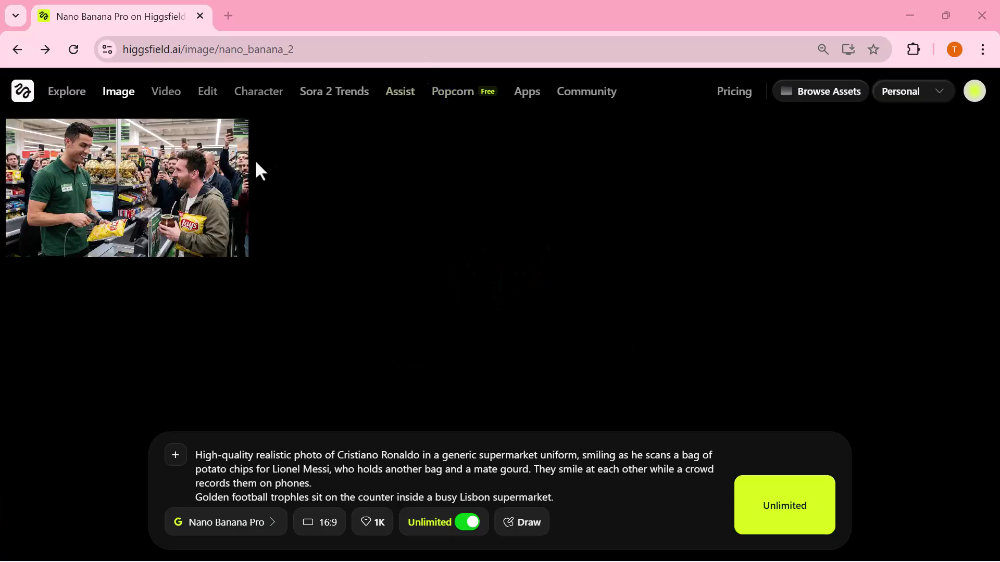
View the generated supermarket image in large view, then close the viewer
left_click(215, 168)
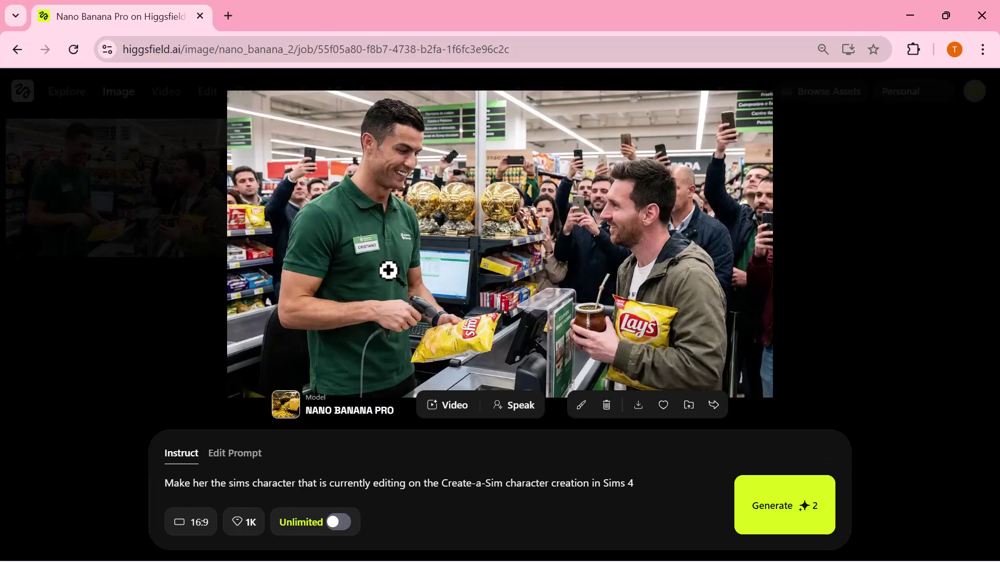
scroll(431, 286, "up", 3)
scroll(431, 286, "up", 1)
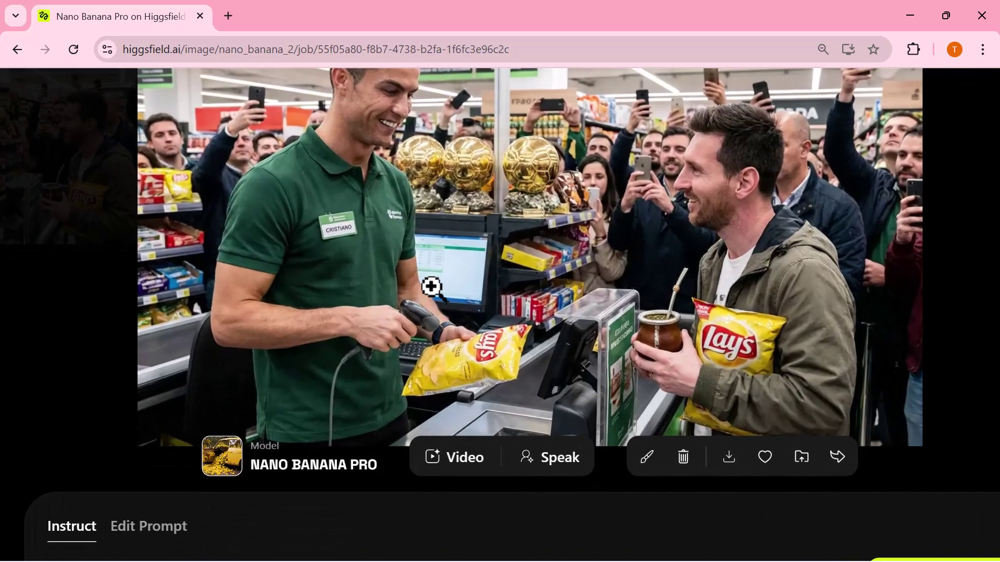
scroll(432, 286, "down", 4)
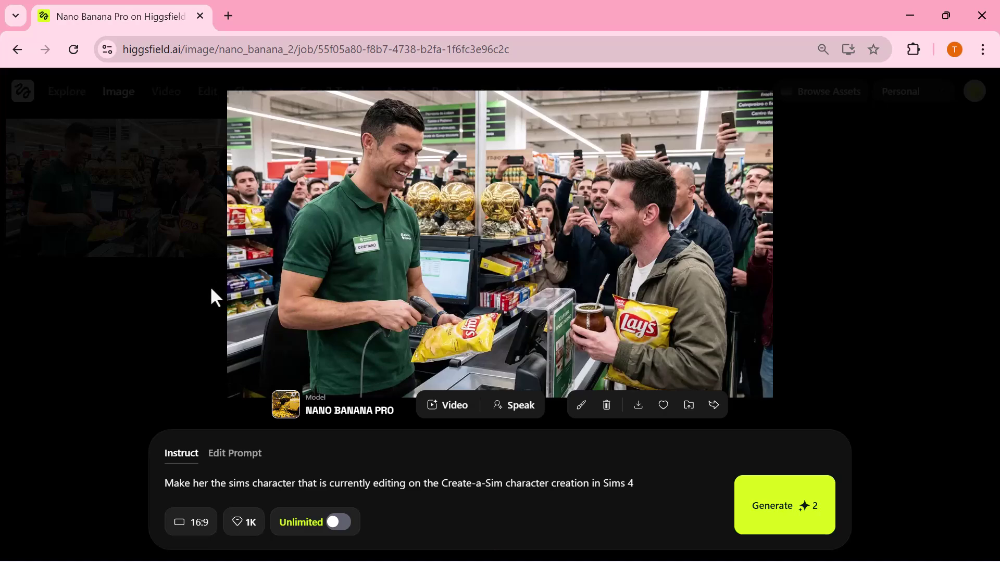
left_click(157, 278)
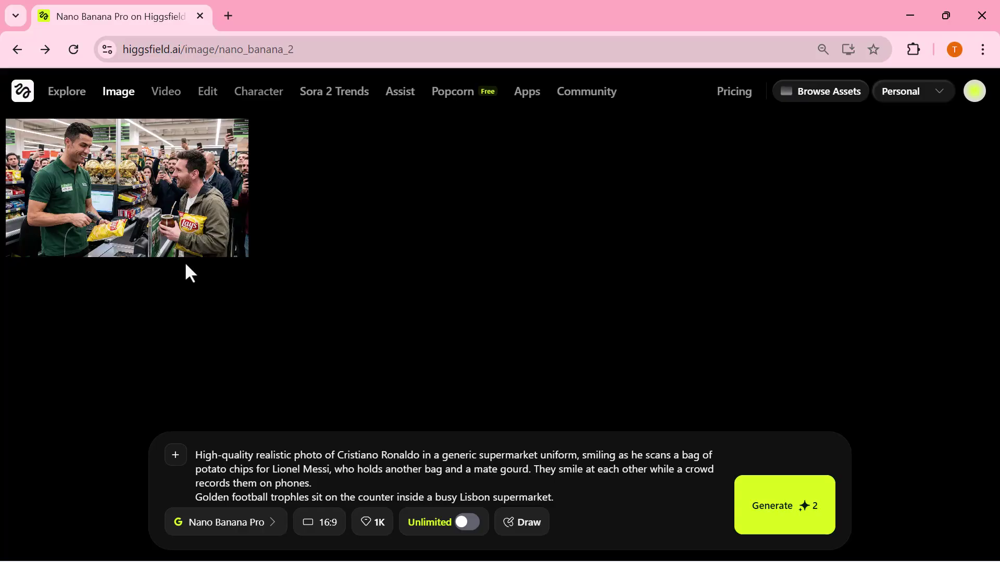
Send the supermarket image to Animate > Video as the start frame
mouse_move(167, 166)
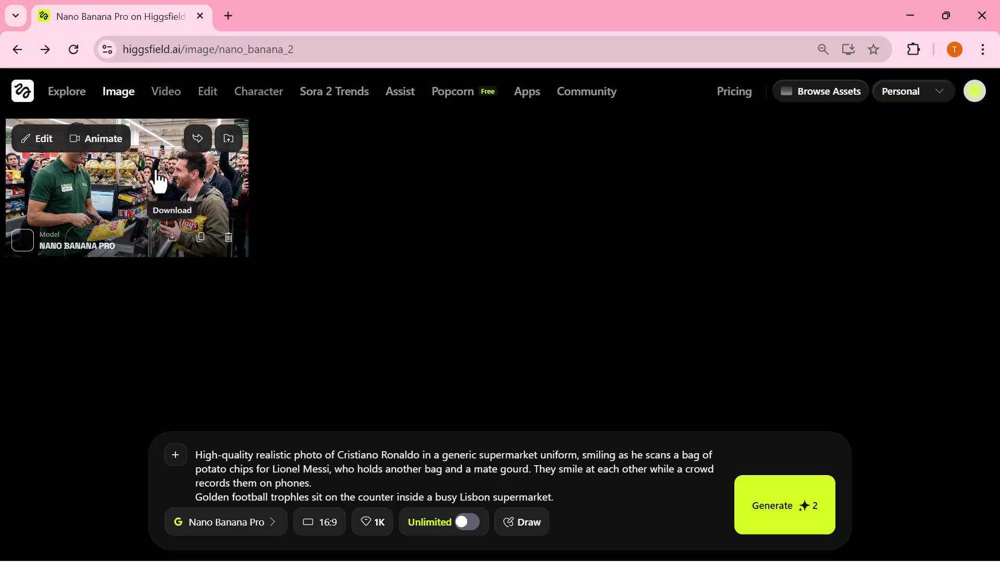
mouse_move(100, 139)
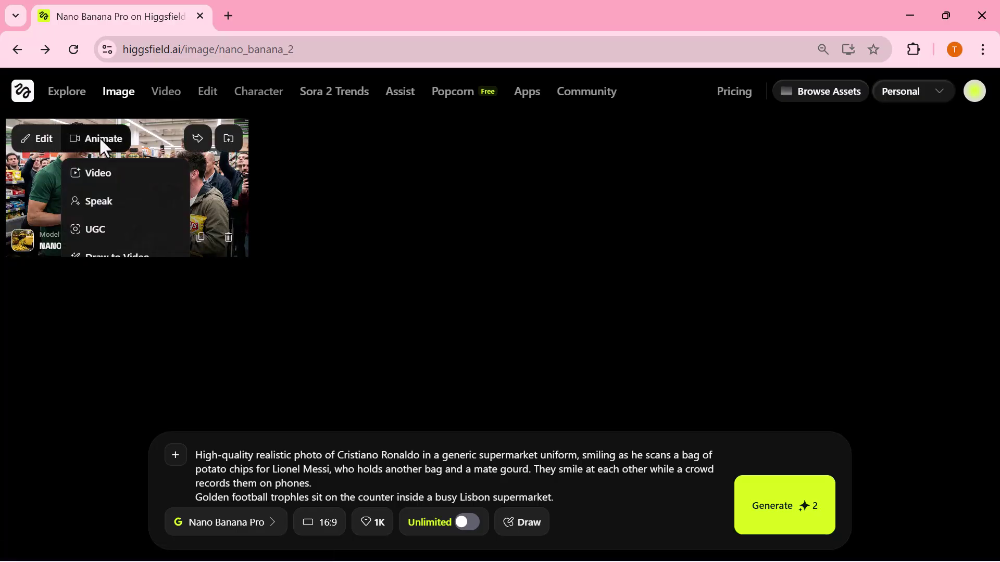
left_click(84, 174)
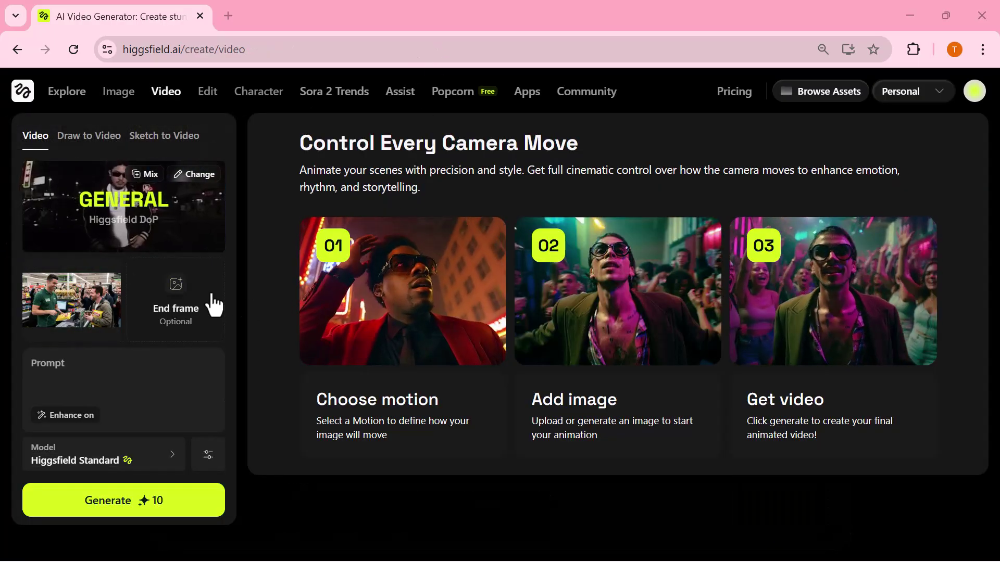
Generate the 5-second supermarket video, watch it full screen, then return to the image generator
mouse_move(86, 304)
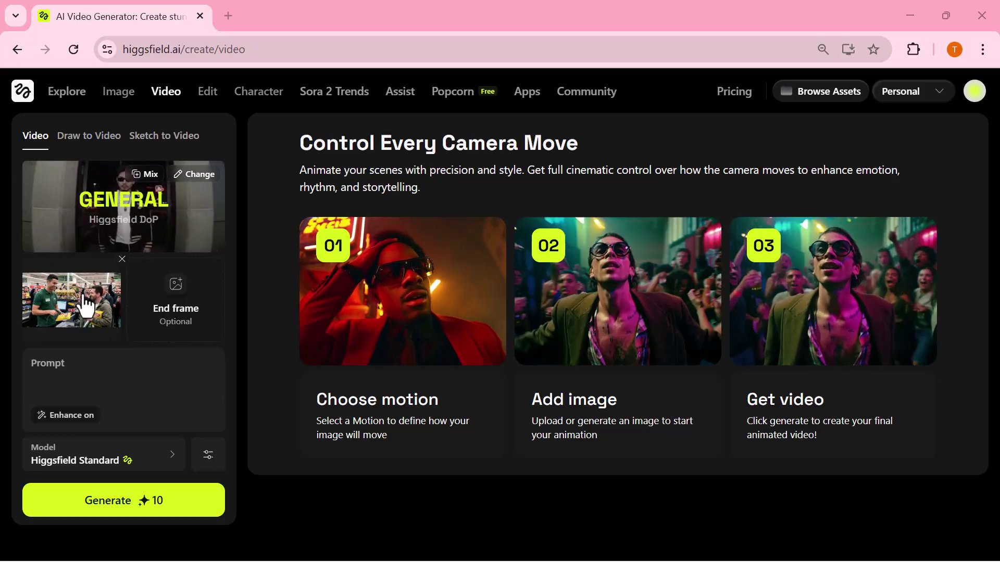
left_click(153, 501)
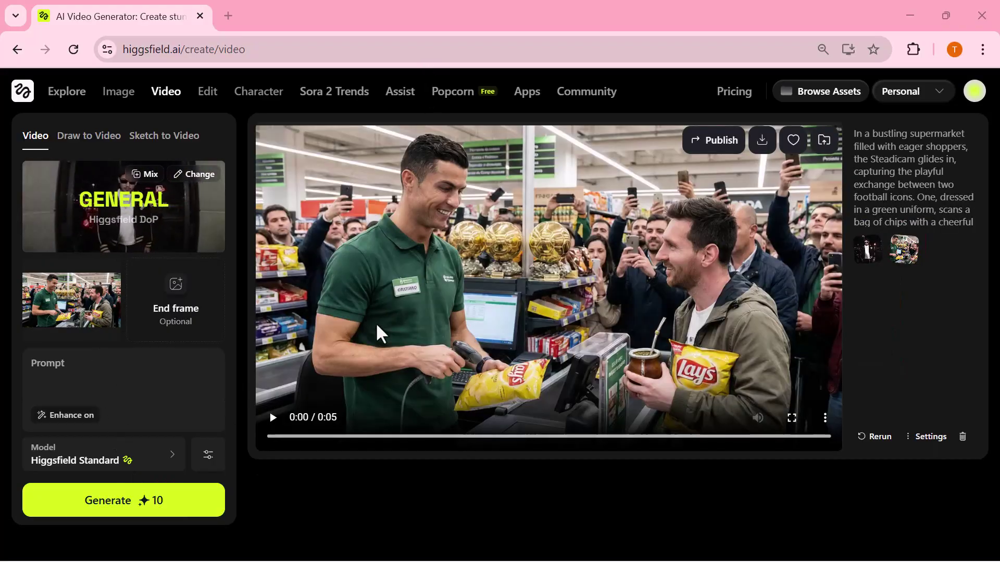
left_click(273, 419)
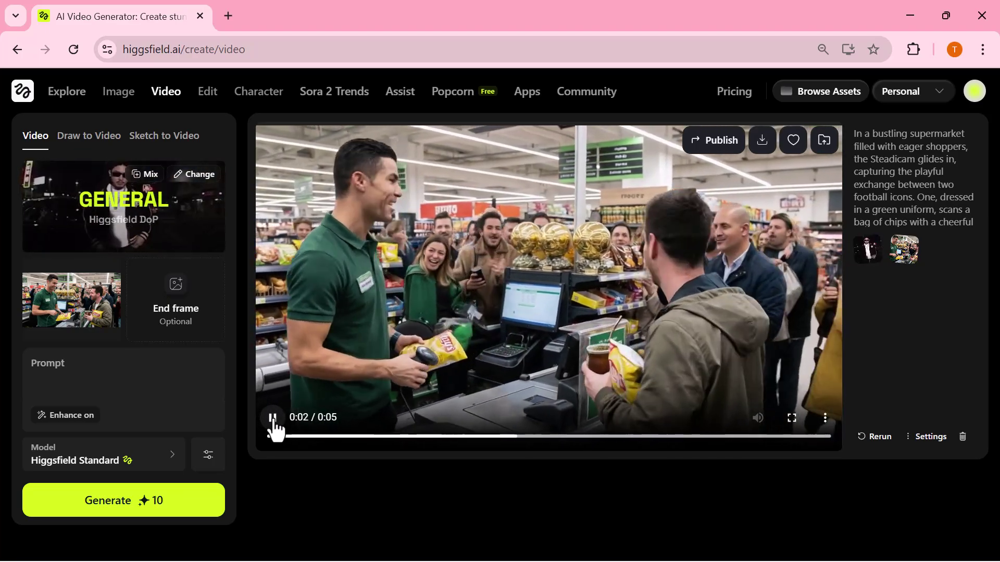
left_click(793, 421)
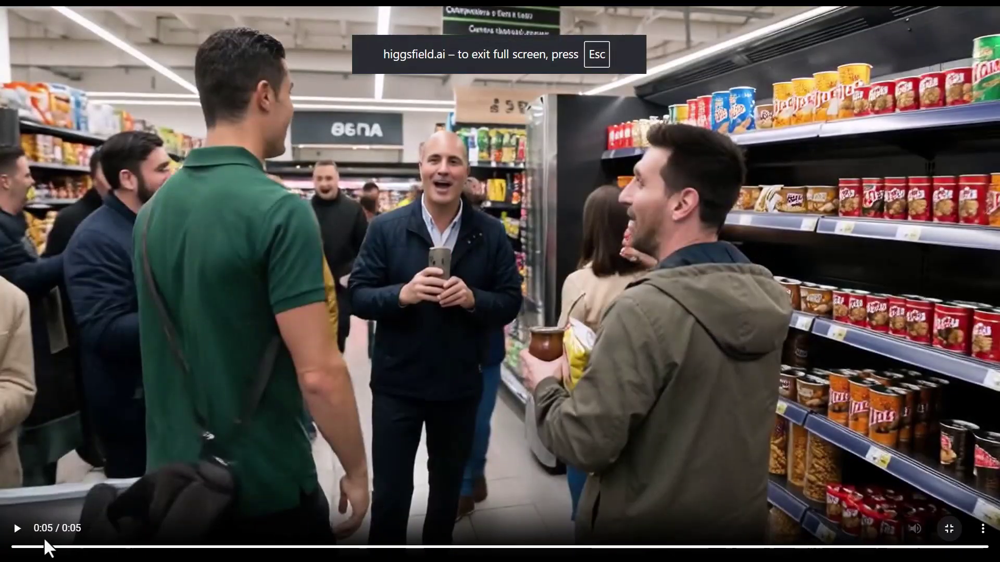
left_click(15, 535)
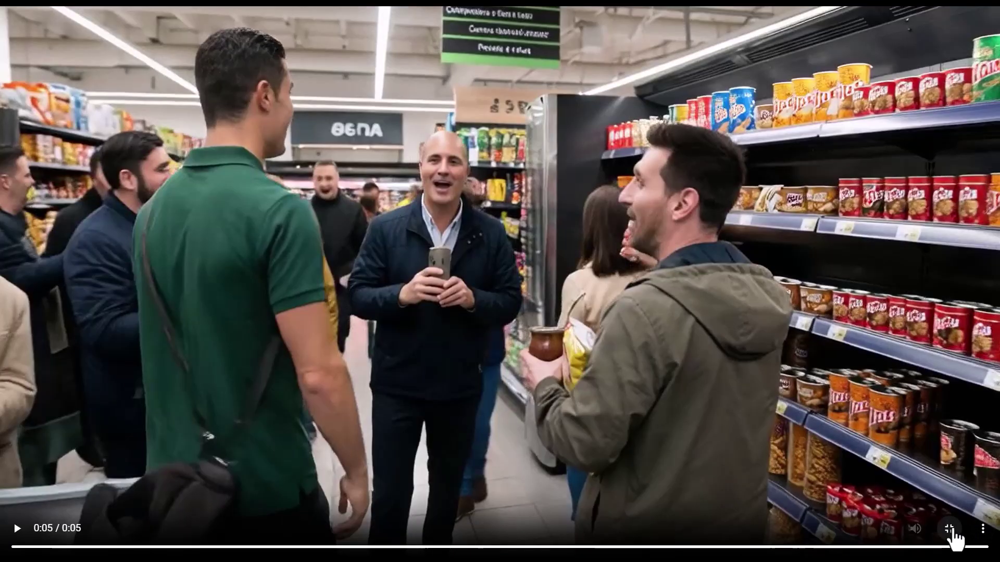
left_click(948, 529)
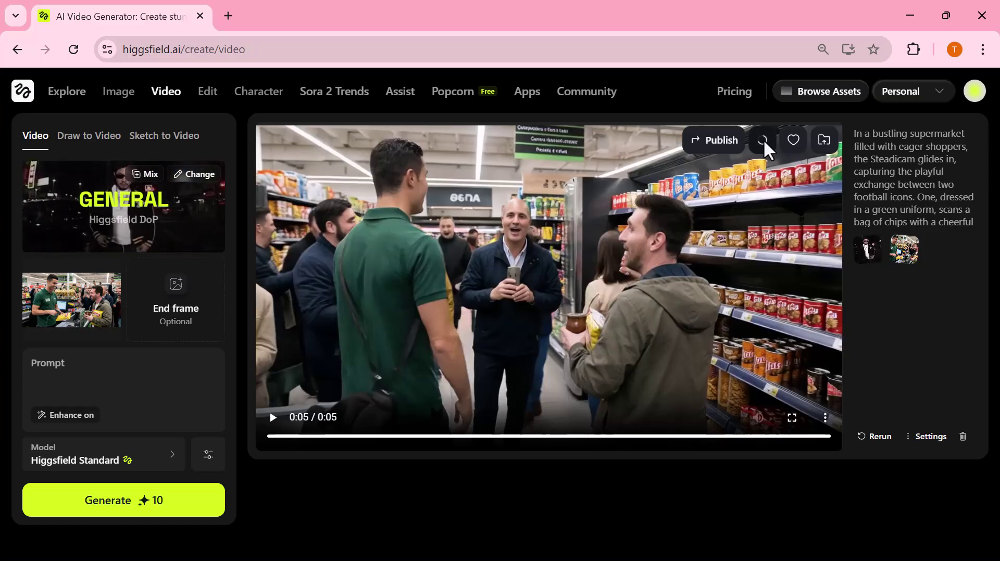
key("alt+Left")
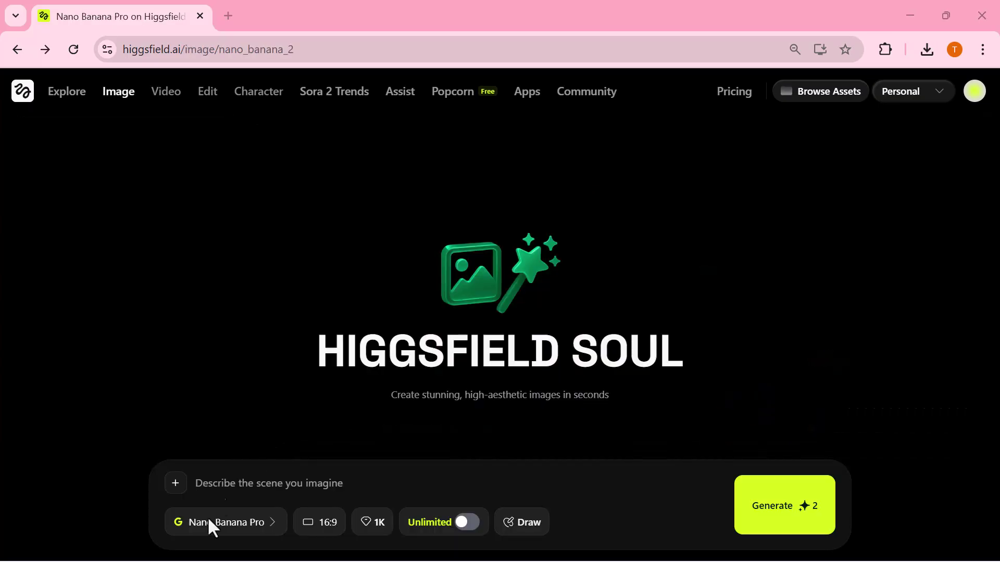
Paste the podcast studio prompt, keep 16:9 with Unlimited on, generate it, and open the result
left_click(217, 483)
type("Bizarre high-quality composite of Joe Rogan laughing across a table from Kim Jong Un smoking a cigar, with Daniel Radcliffe dressed as Harry Potter, all recording a podcast in a studio with a neon \"Joe Rogan Experience\" sign.")
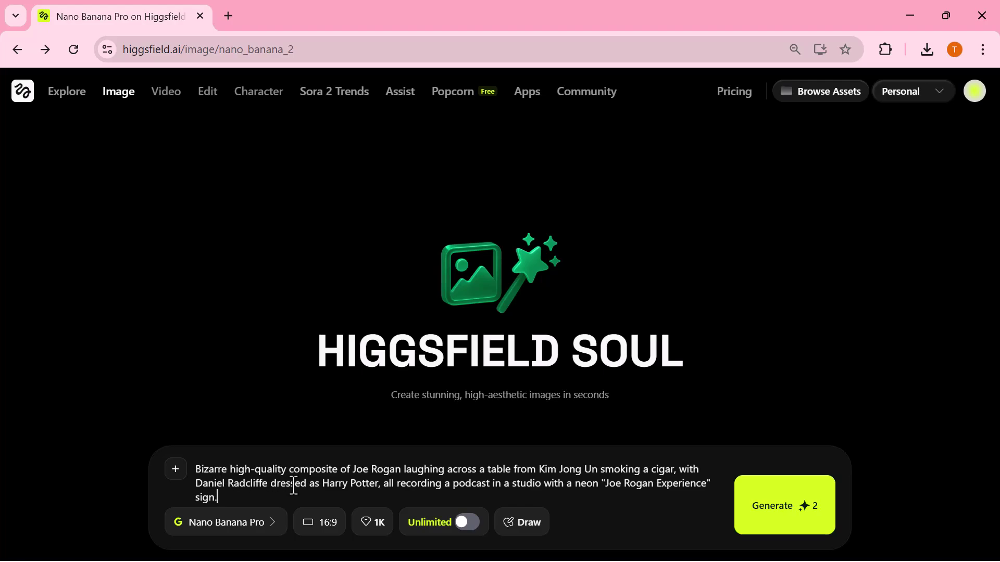
left_click(268, 525)
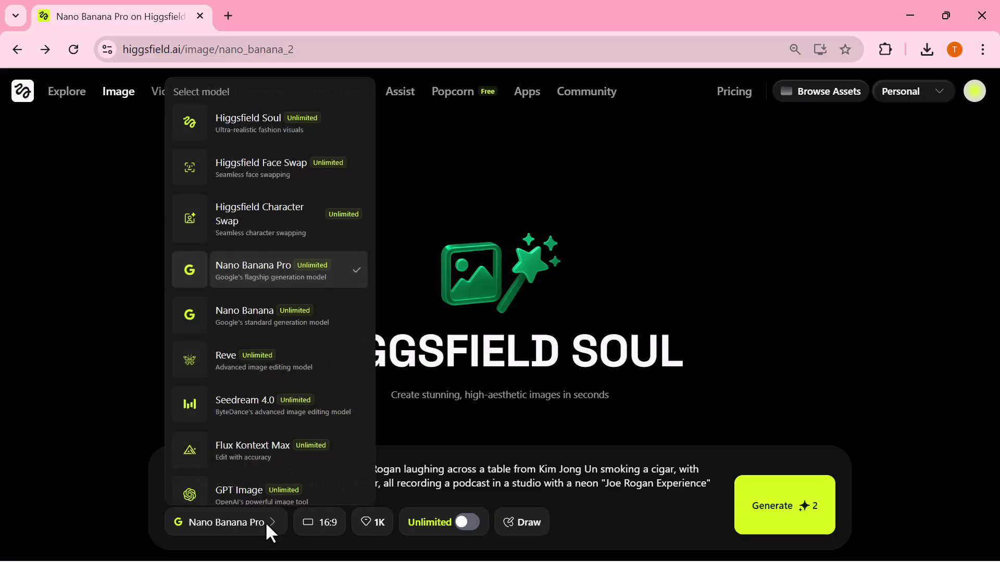
left_click(265, 522)
left_click(324, 521)
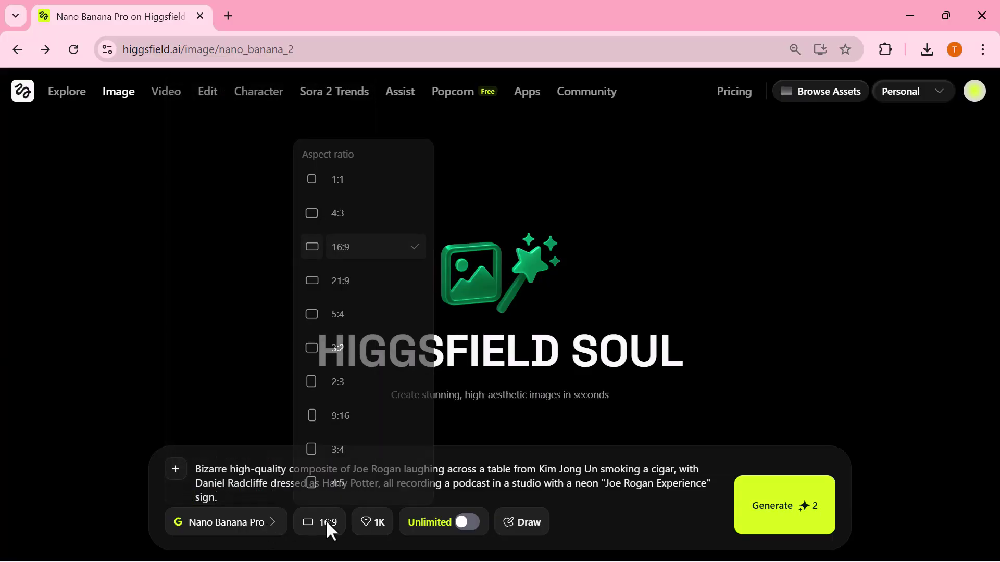
left_click(326, 520)
left_click(467, 522)
left_click(778, 521)
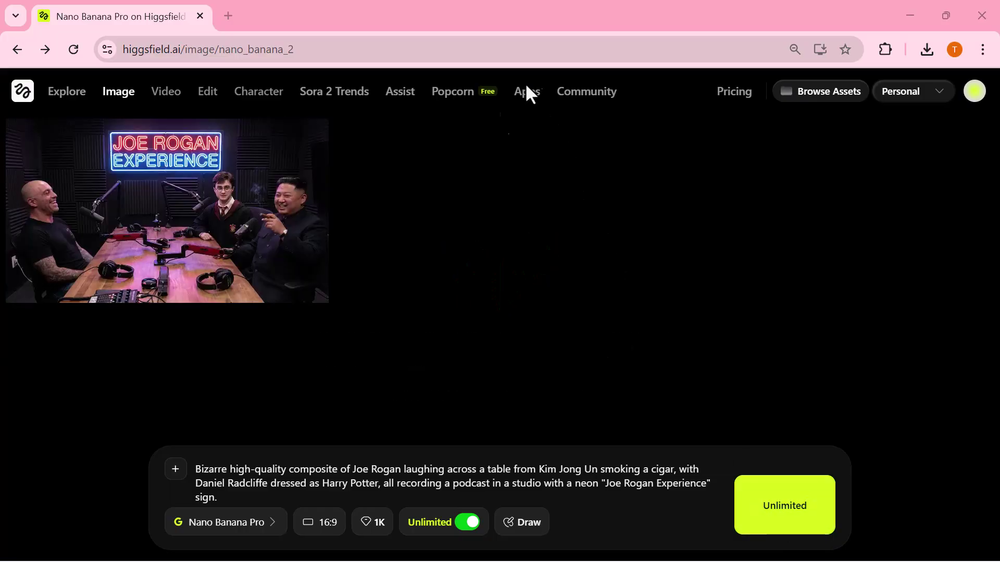
left_click(214, 215)
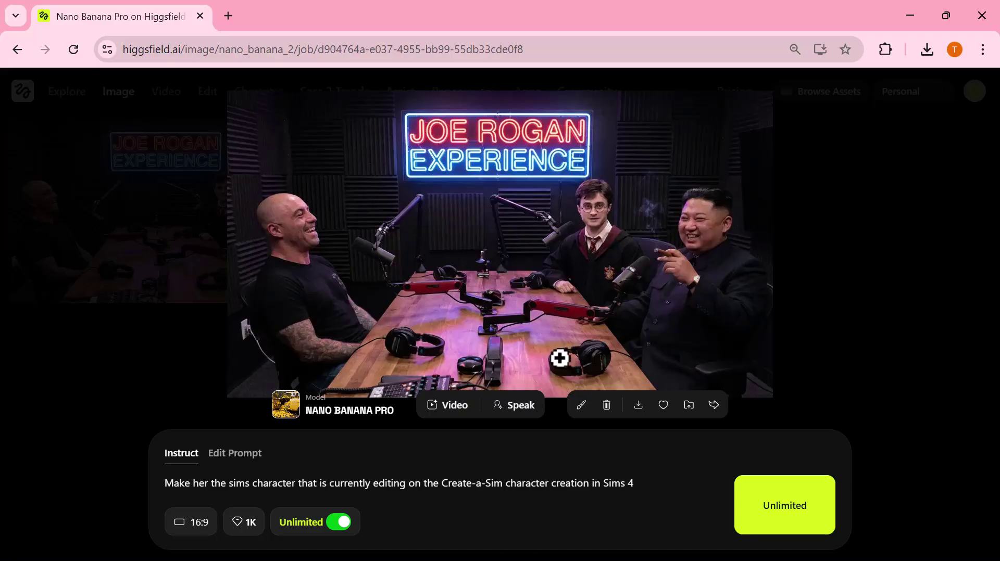
Close the large podcast image view and send the image to Animate > Video
scroll(603, 315, "up", 2)
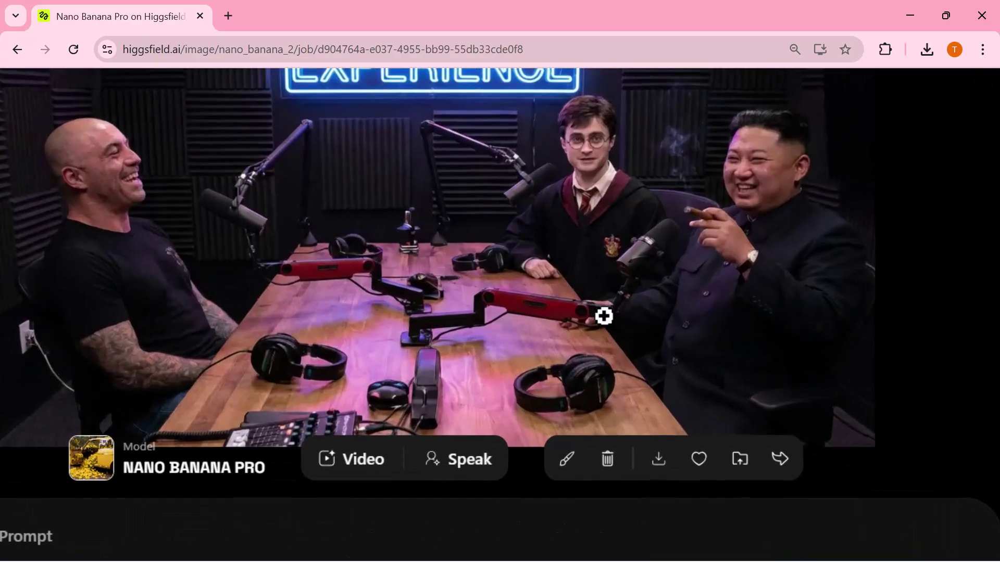
scroll(603, 315, "down", 2)
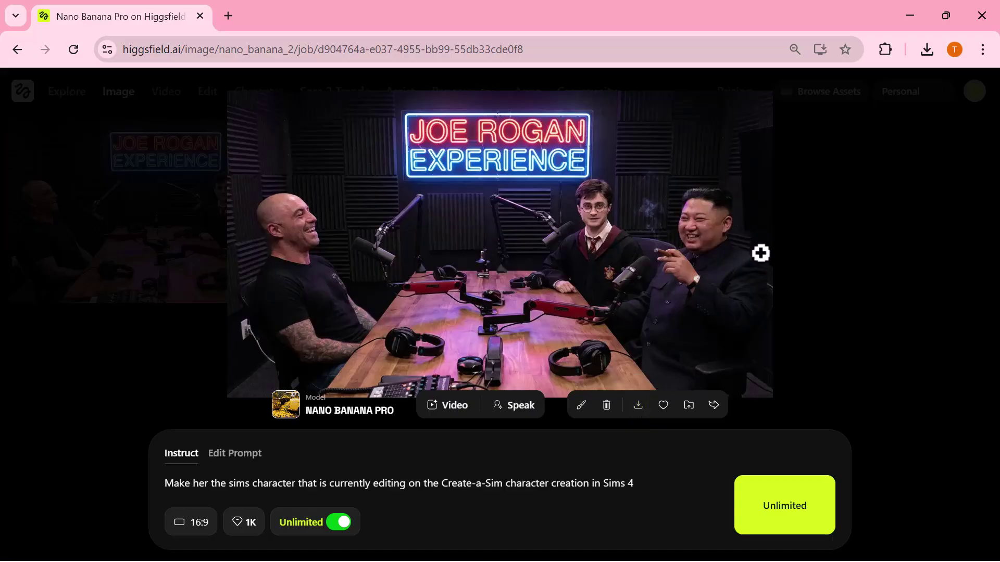
left_click(91, 174)
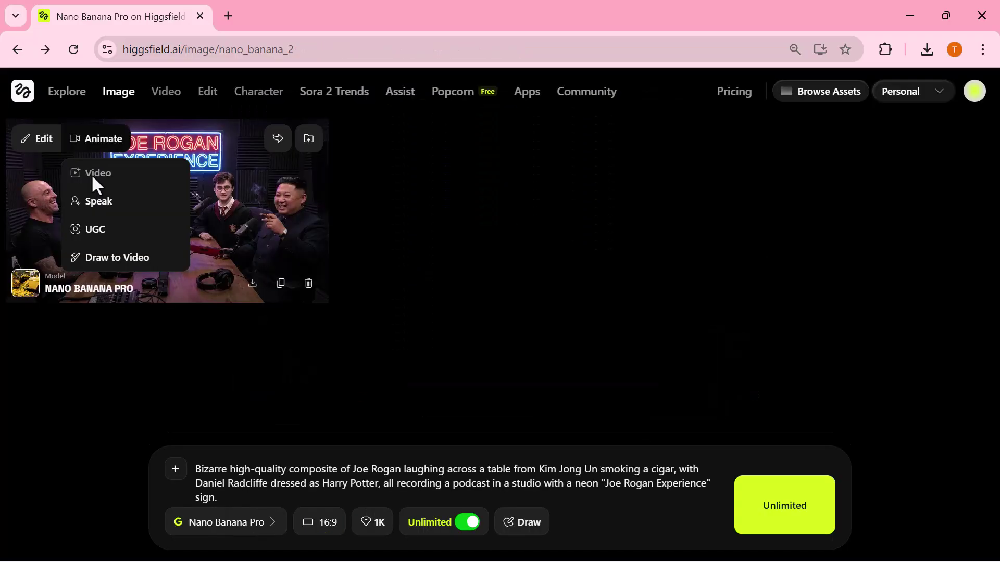
left_click(92, 177)
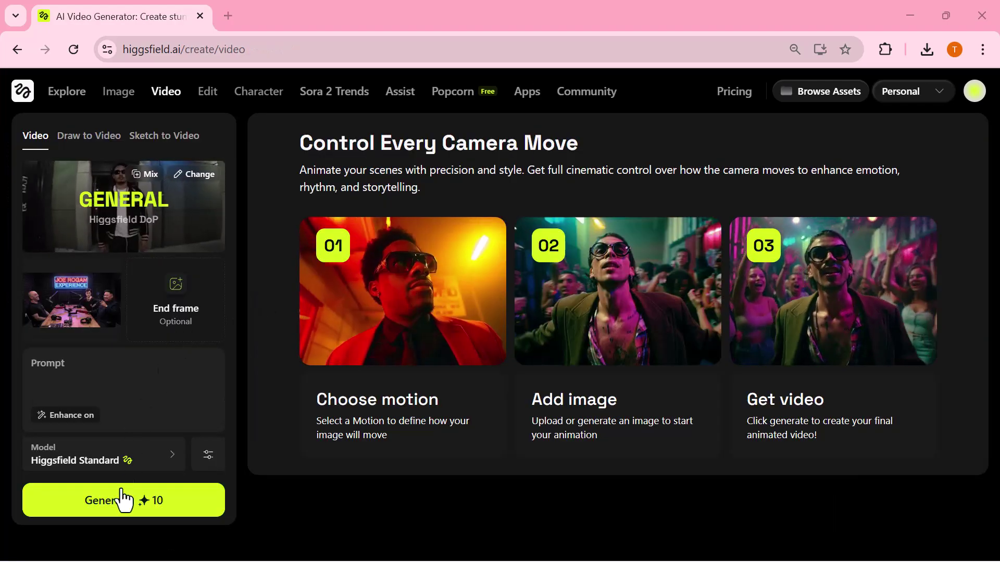
Generate the 5-second podcast video and watch it, replaying it in full screen before exiting
left_click(60, 499)
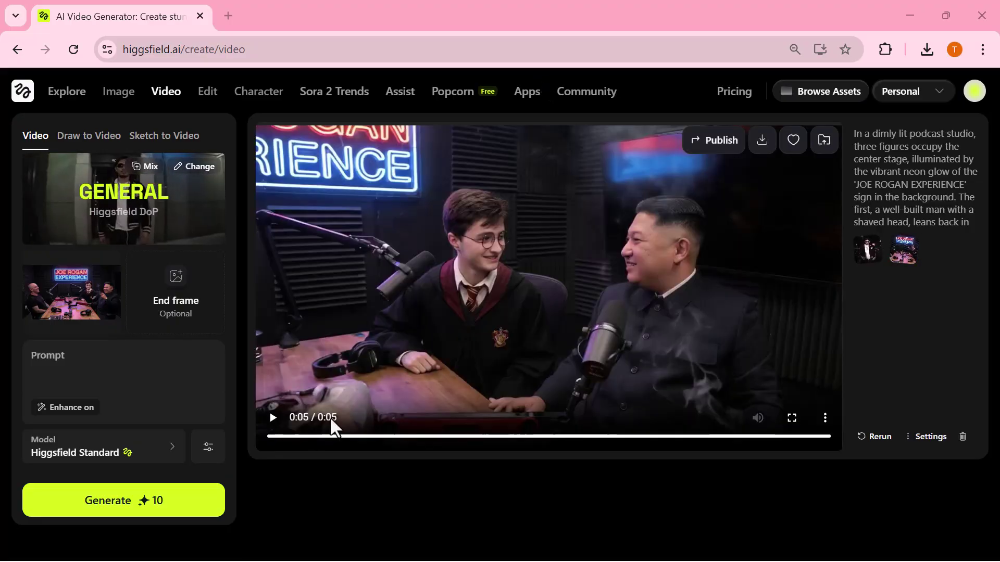
left_click(271, 423)
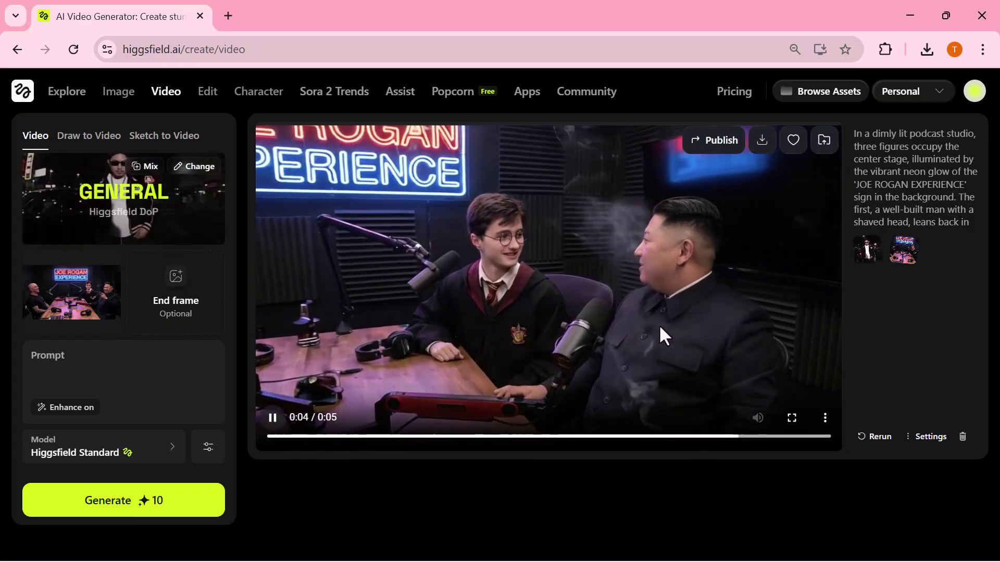
left_click(792, 418)
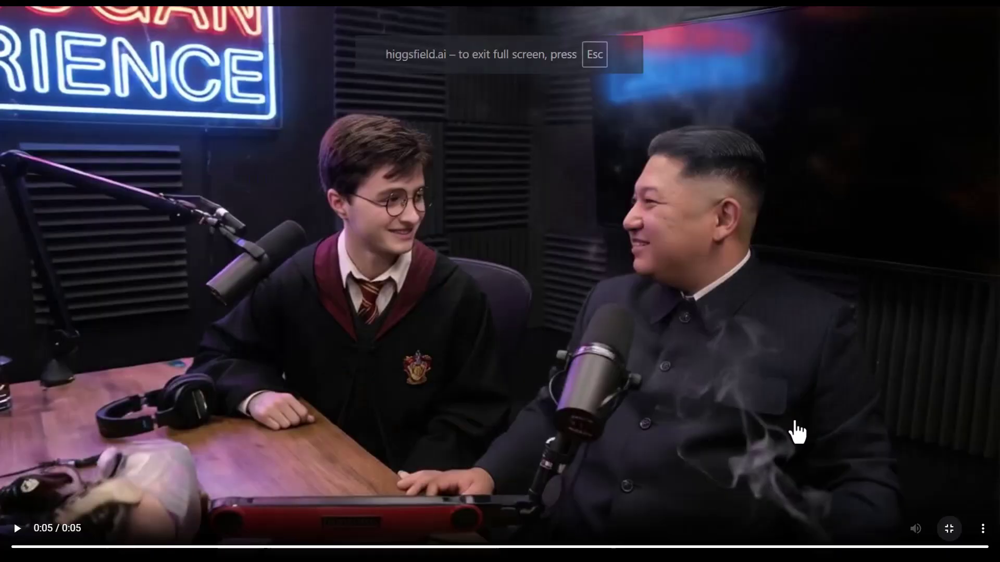
key("Escape")
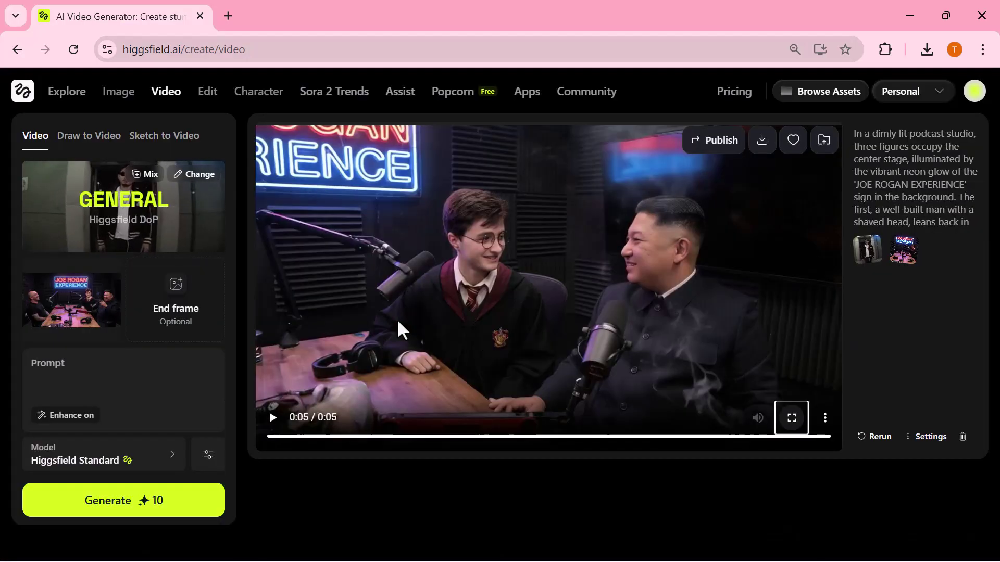
left_click(397, 319)
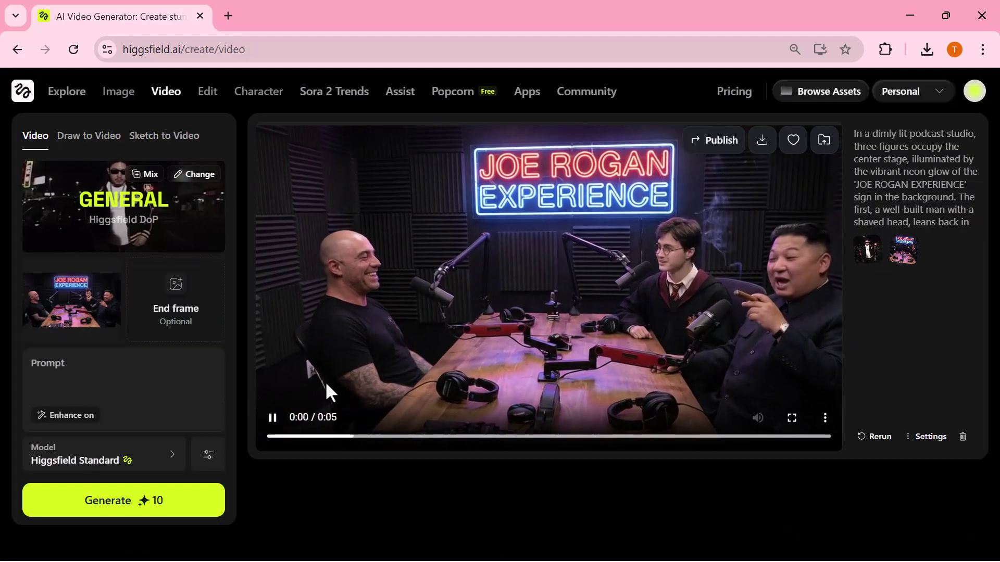
left_click(325, 381)
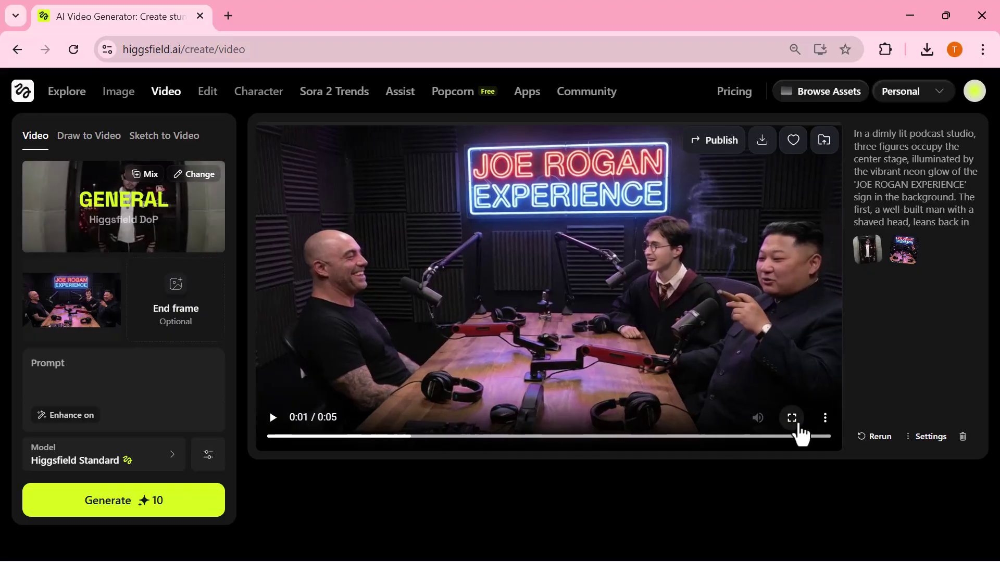
left_click(793, 419)
left_click(17, 528)
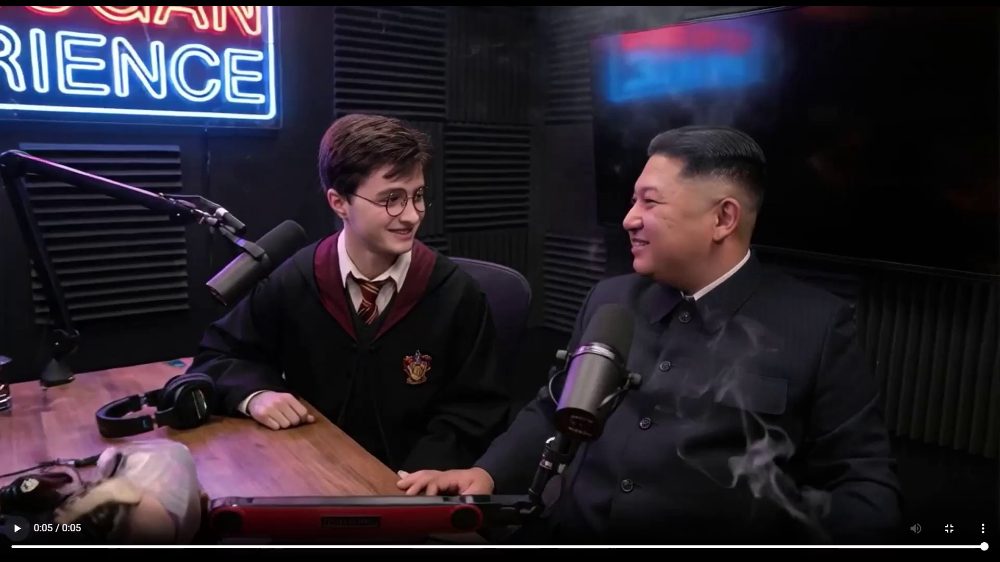
left_click(955, 527)
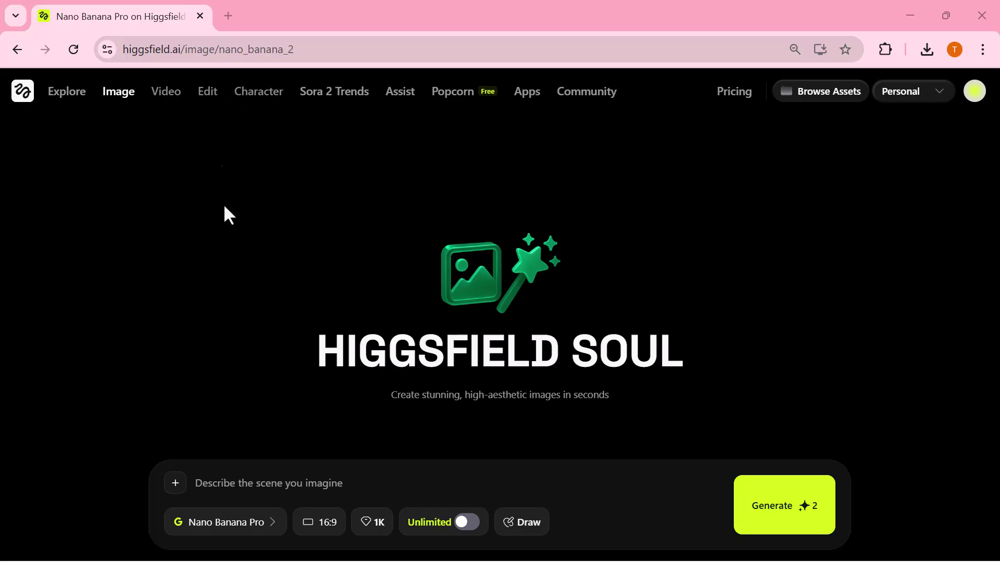
Paste the stadium celebration prompt, turn on Unlimited, and generate the image
left_click(246, 489)
type("Messi in a red jersey with a gold medal lifts a silver bust of Vladimir Putin holding a globe, standing on a confetti-covered pitch, with celebrating Russian players and a full stadium behind him.")
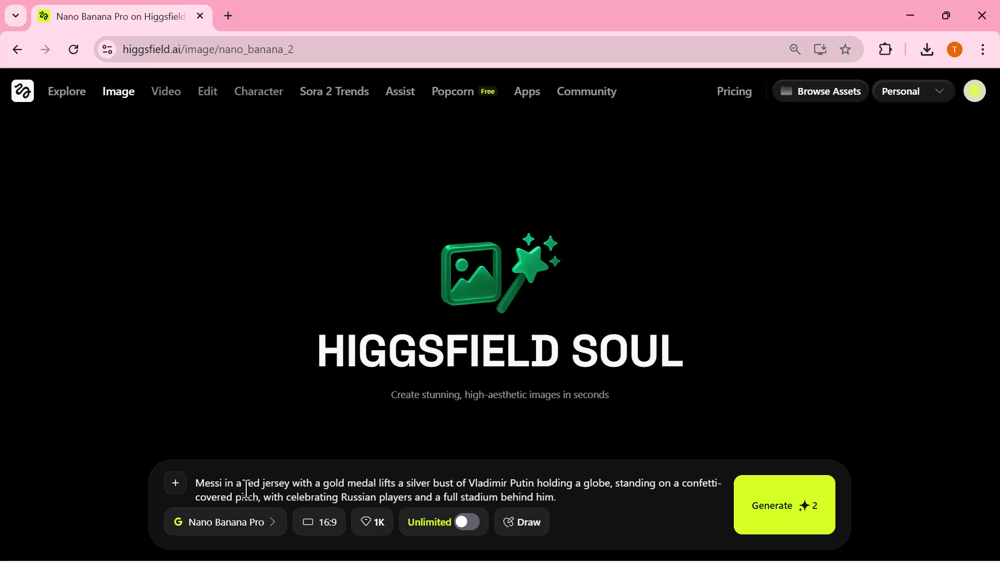
left_click_drag(247, 489, 276, 497)
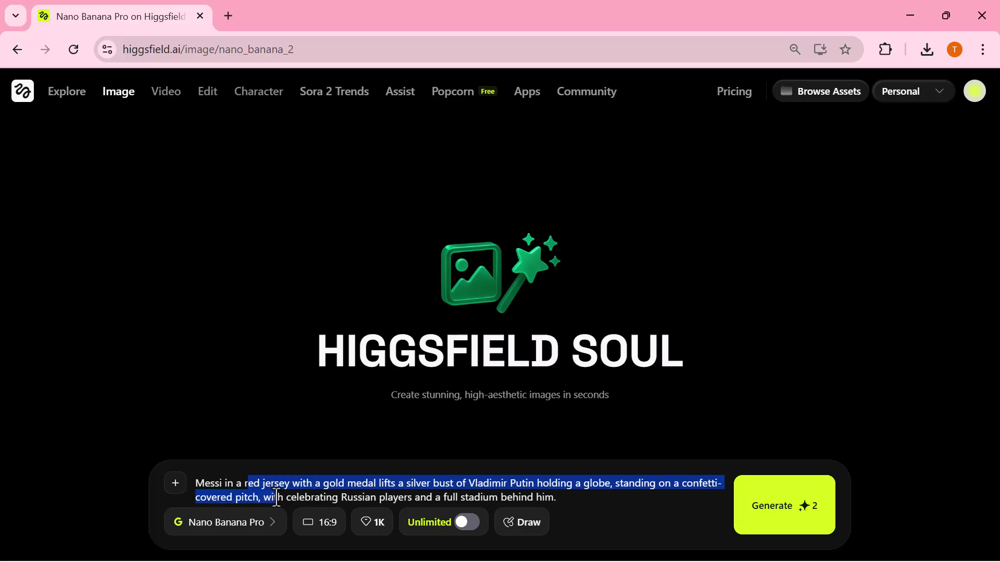
left_click(211, 400)
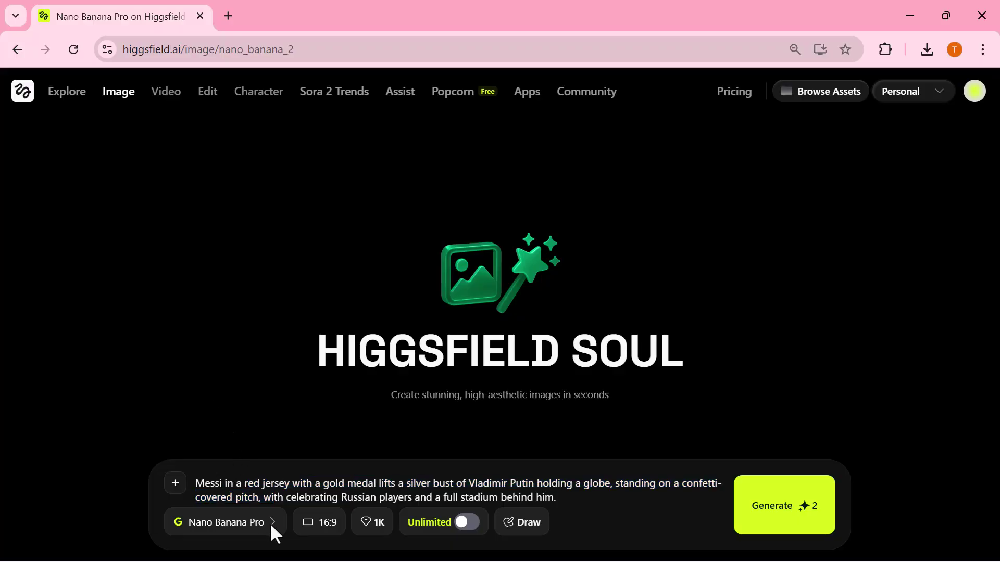
left_click(465, 529)
left_click(735, 521)
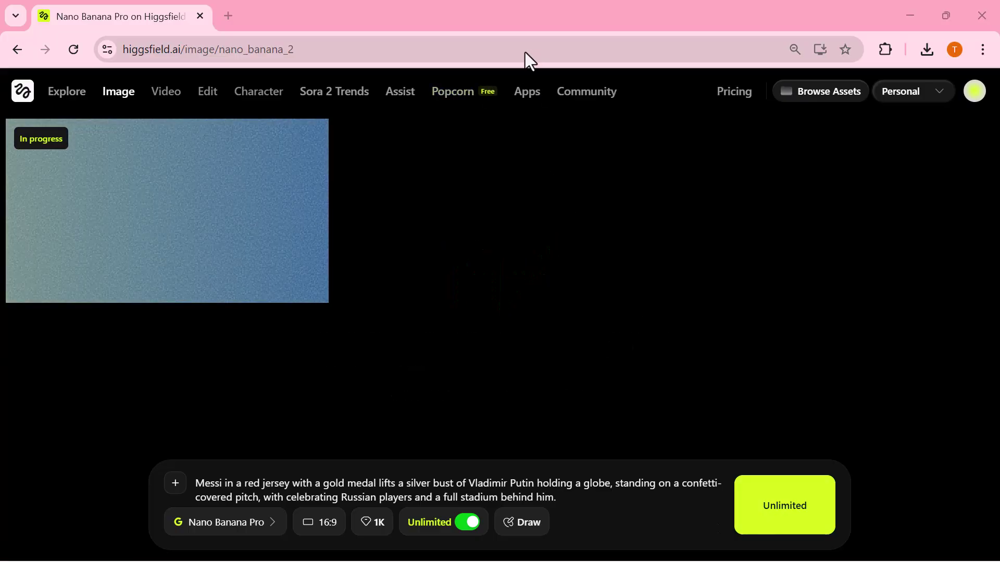
Inspect the stadium image enlarged, then send it to Animate > Video as the start frame
mouse_move(179, 208)
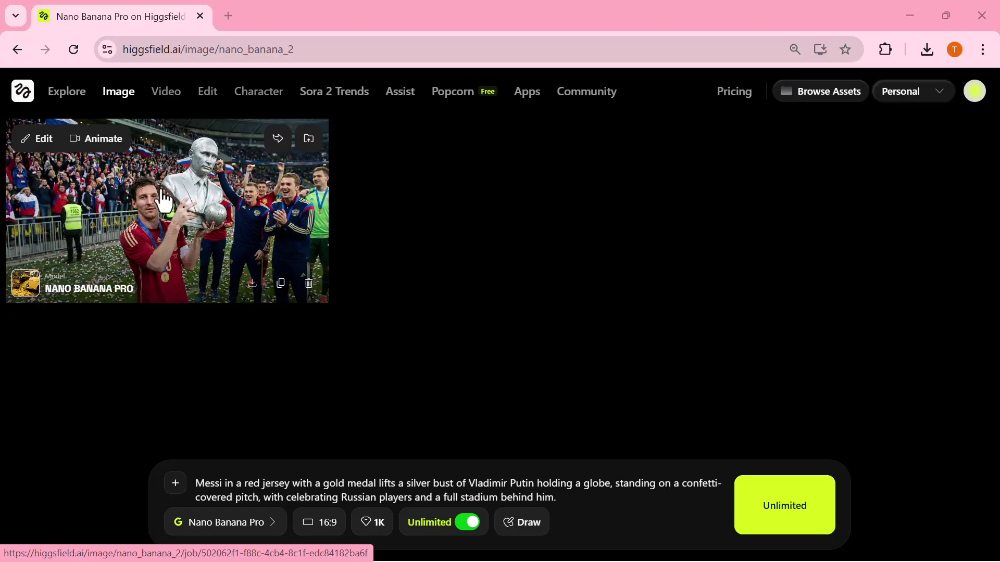
scroll(164, 200, "up", 3)
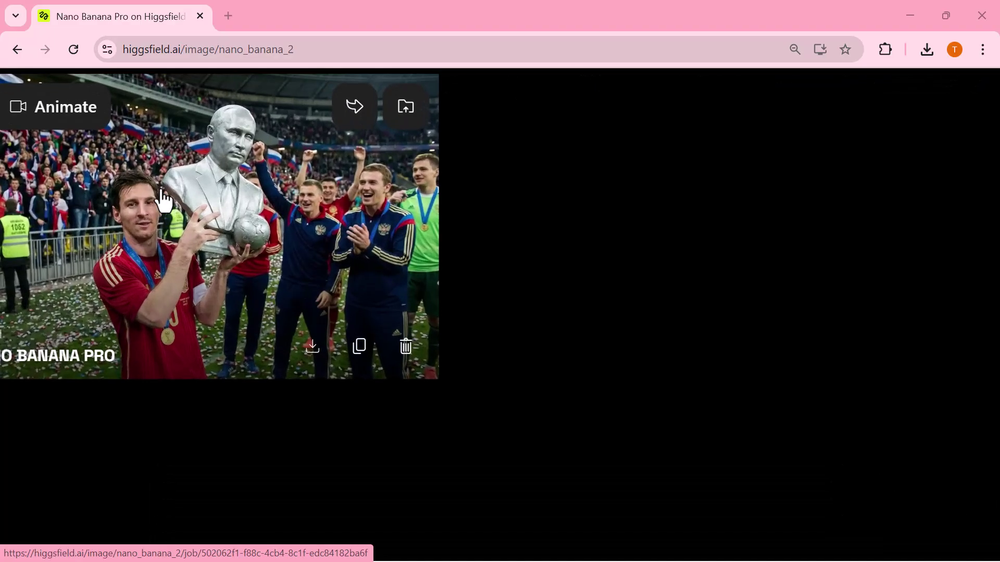
scroll(164, 200, "down", 3)
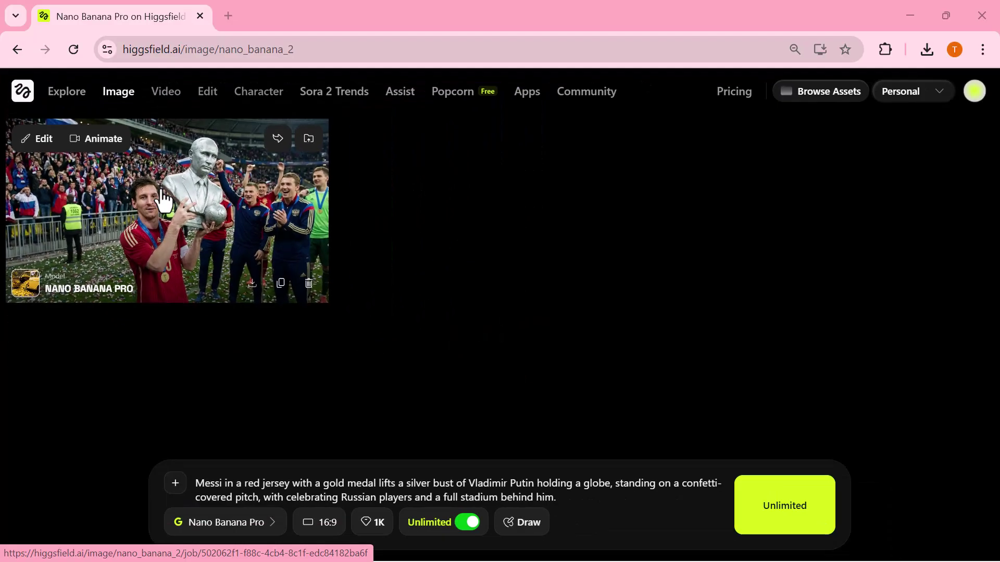
left_click(188, 217)
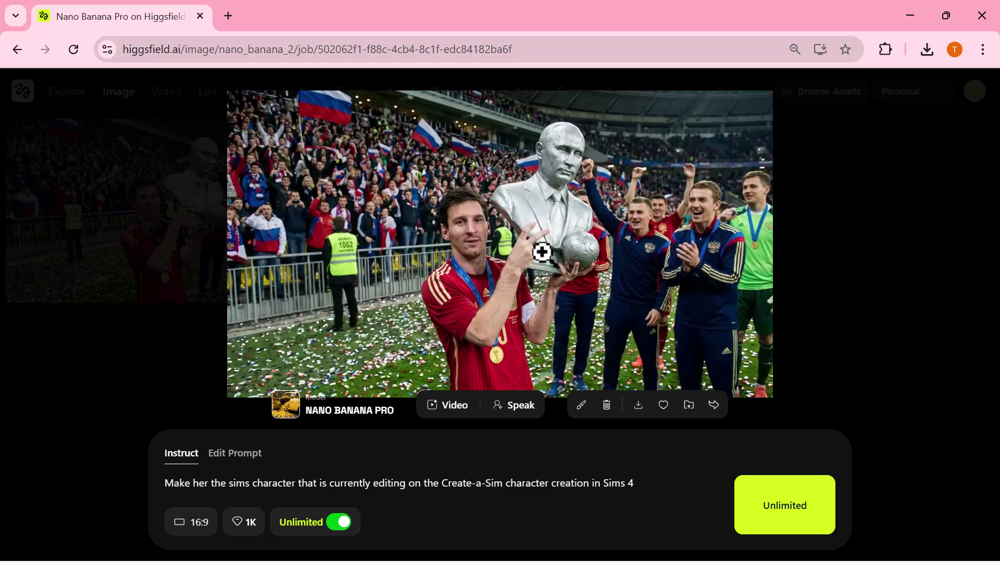
left_click(556, 183)
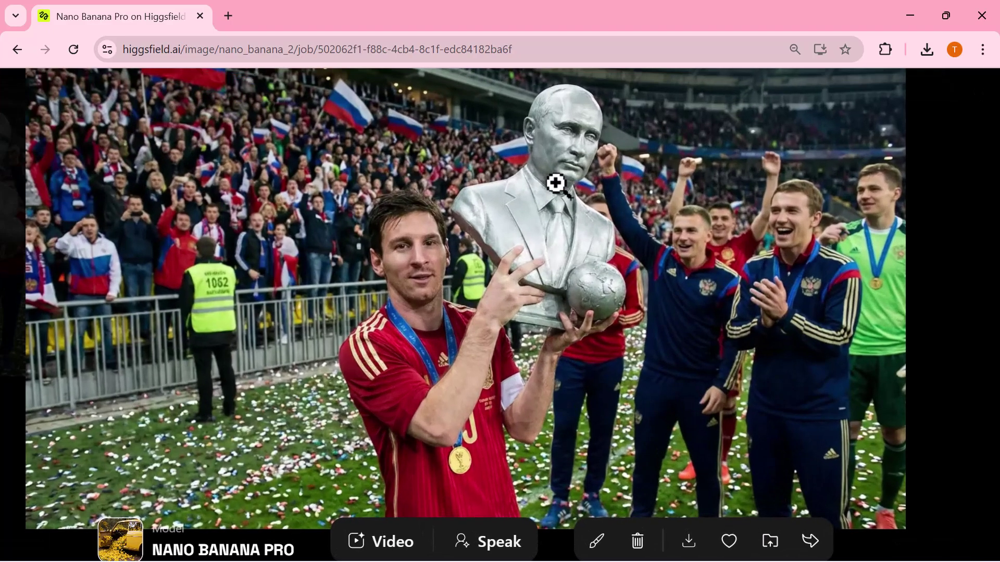
key("Escape")
left_click(81, 175)
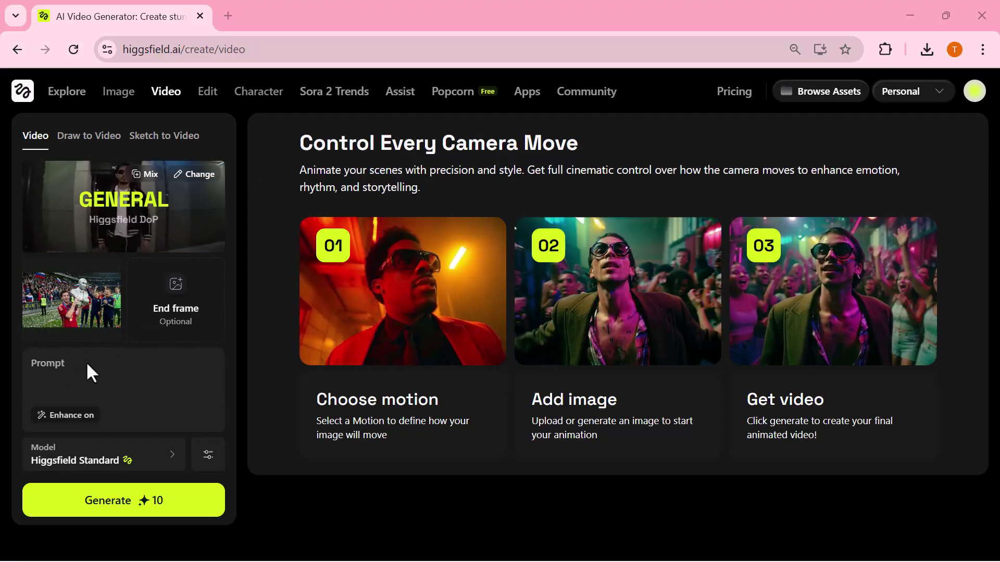
Generate the 5-second stadium celebration video and play it
left_click(135, 502)
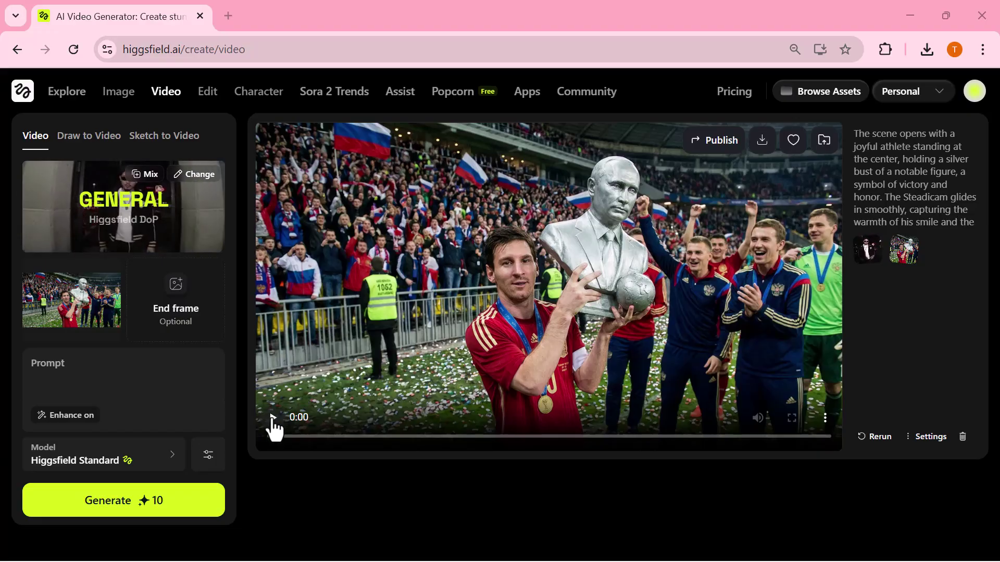
left_click(273, 418)
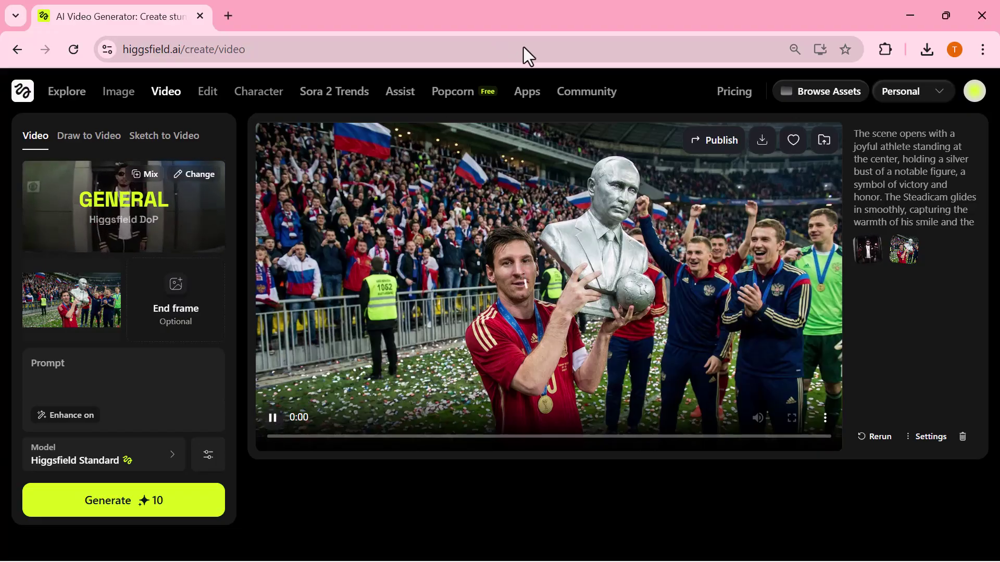
left_click(273, 419)
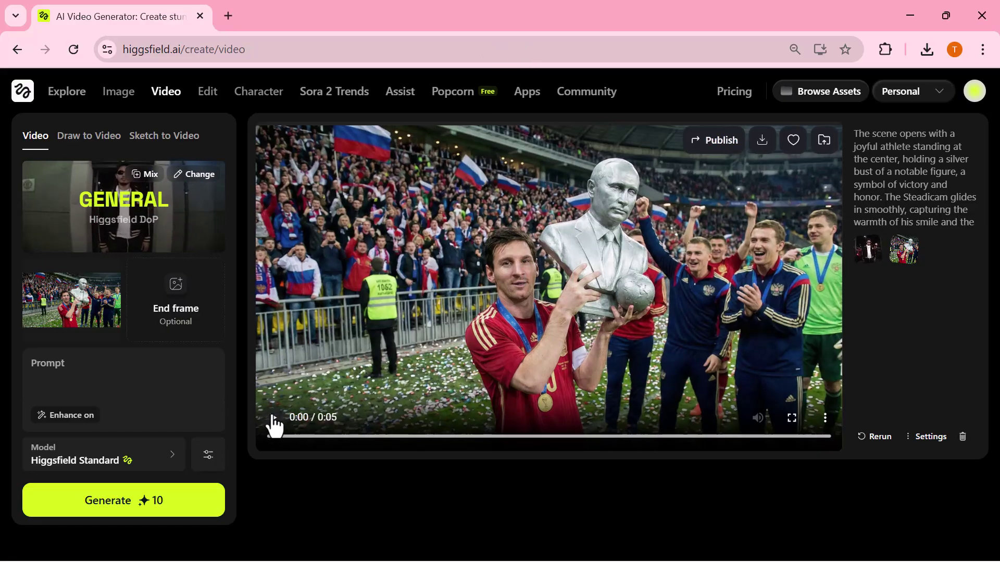
left_click(273, 419)
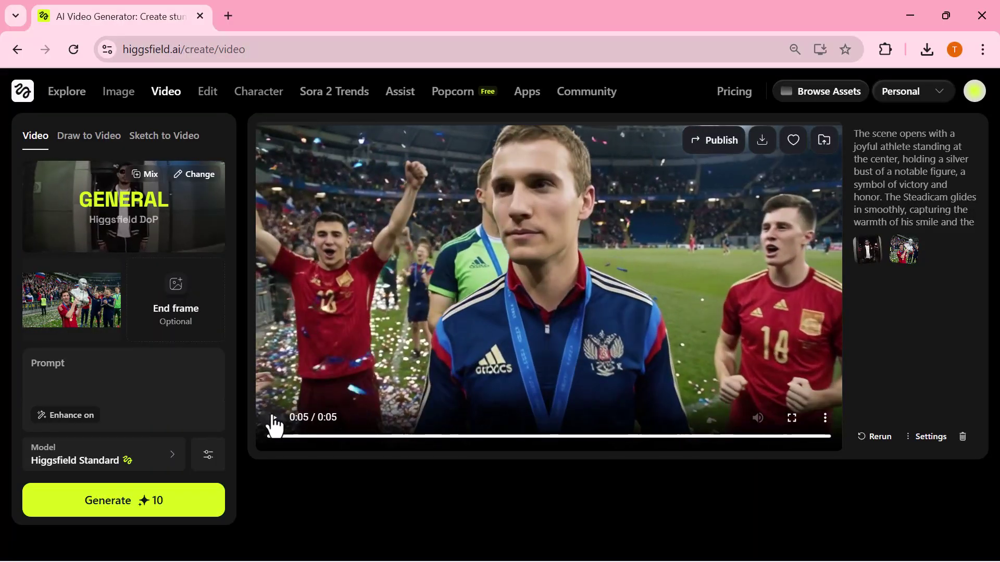
Replay the stadium video fullscreen, then return to the Nano Banana Pro image generator
left_click(792, 419)
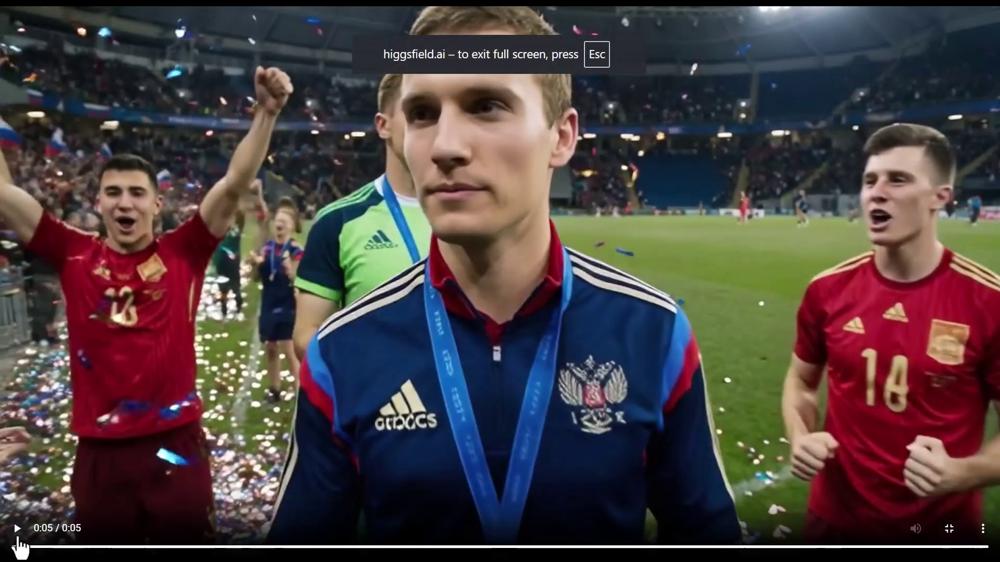
left_click(17, 536)
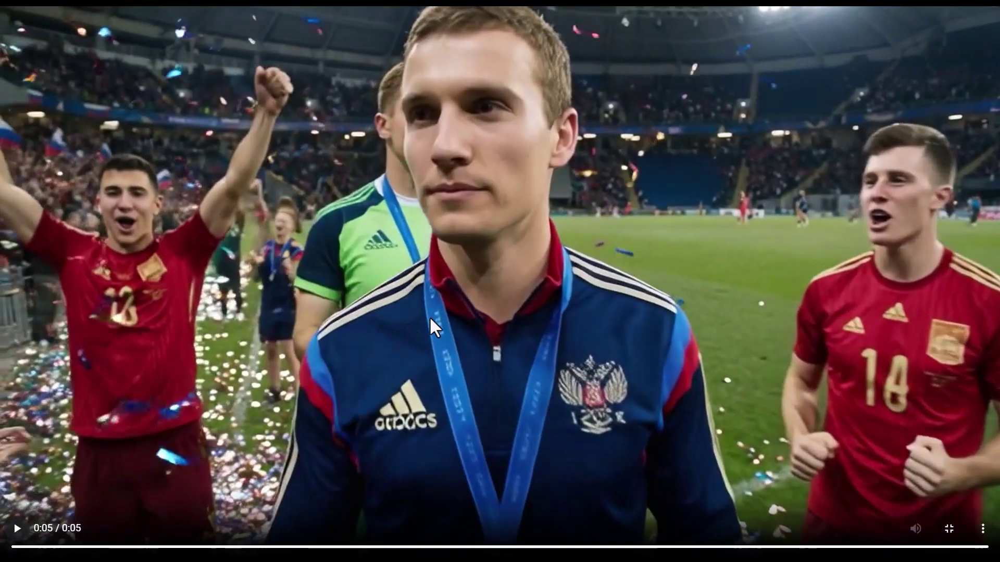
key("Escape")
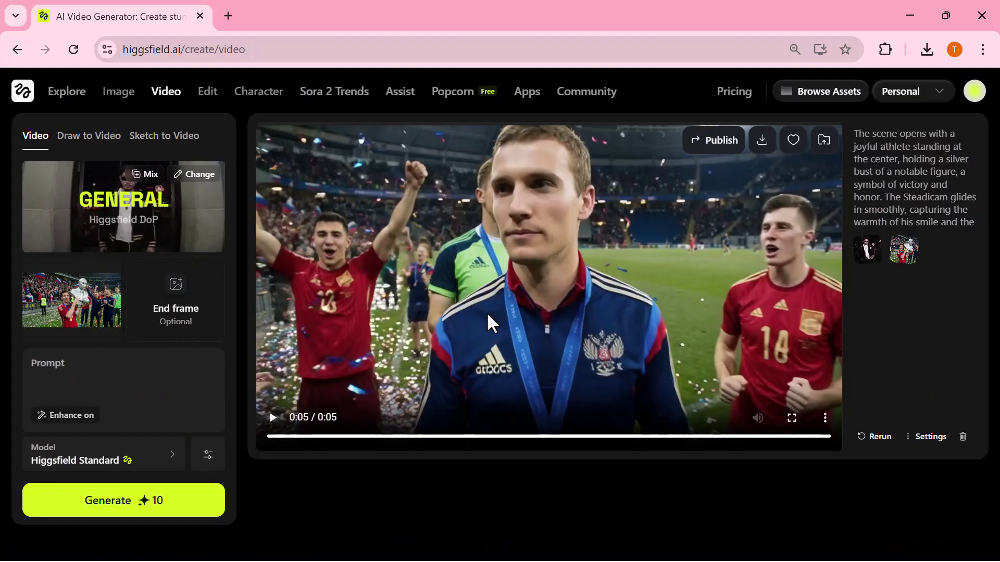
key("alt+Left")
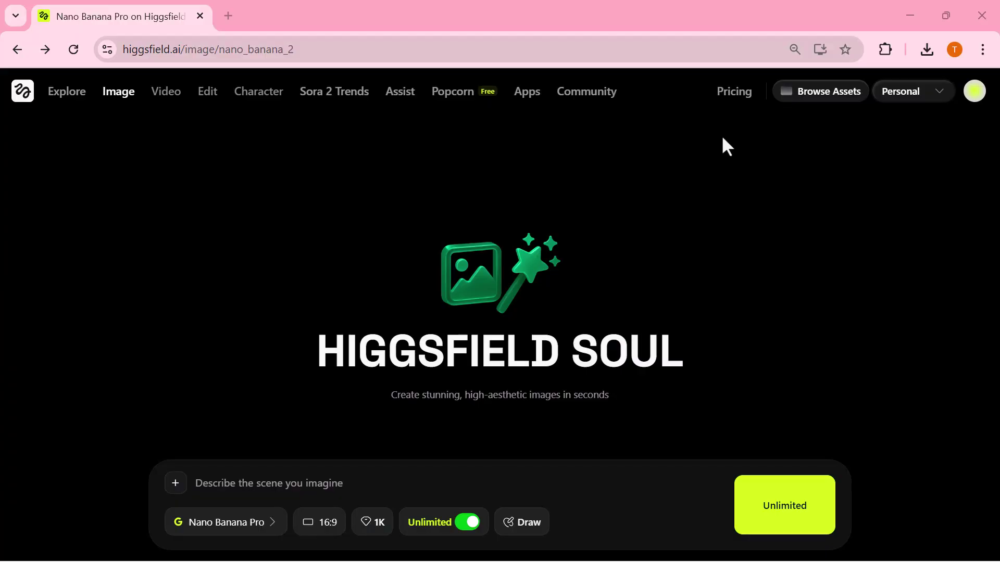
Upload the reference portrait and enter the prompt 'Give her make up tutorial step by step'
left_click(176, 487)
left_click(870, 537)
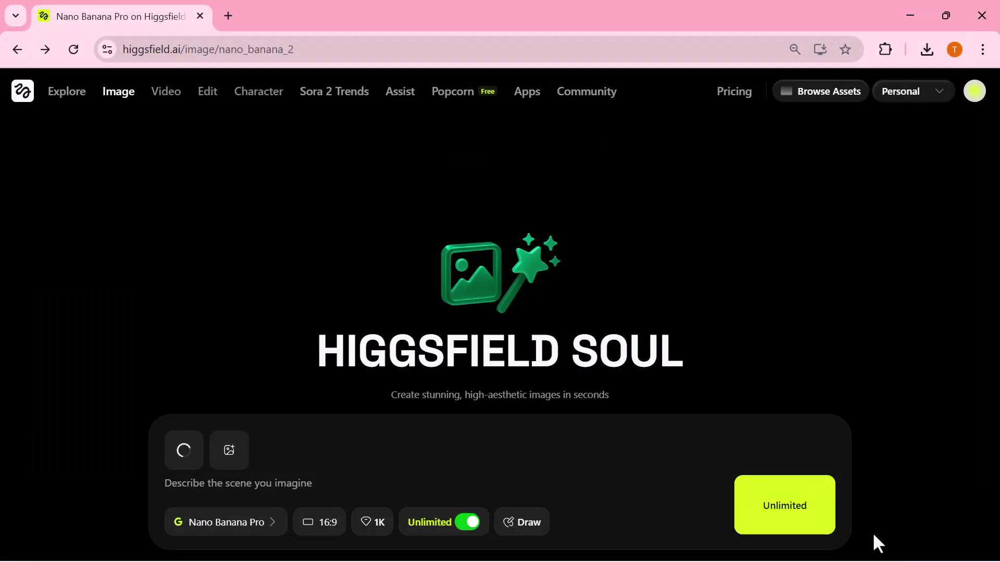
left_click(235, 485)
type("Give ")
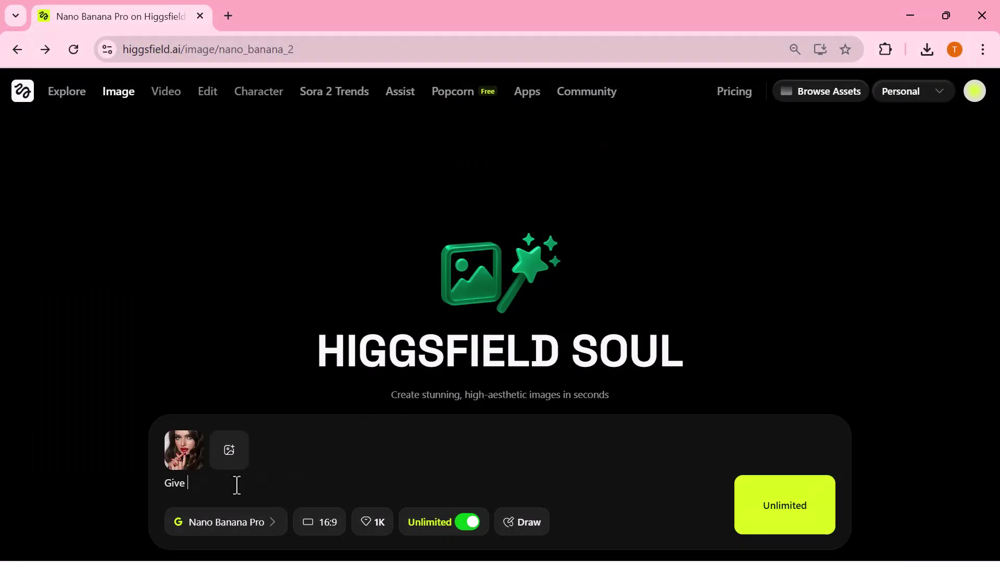
type("her make up tutorial step by step")
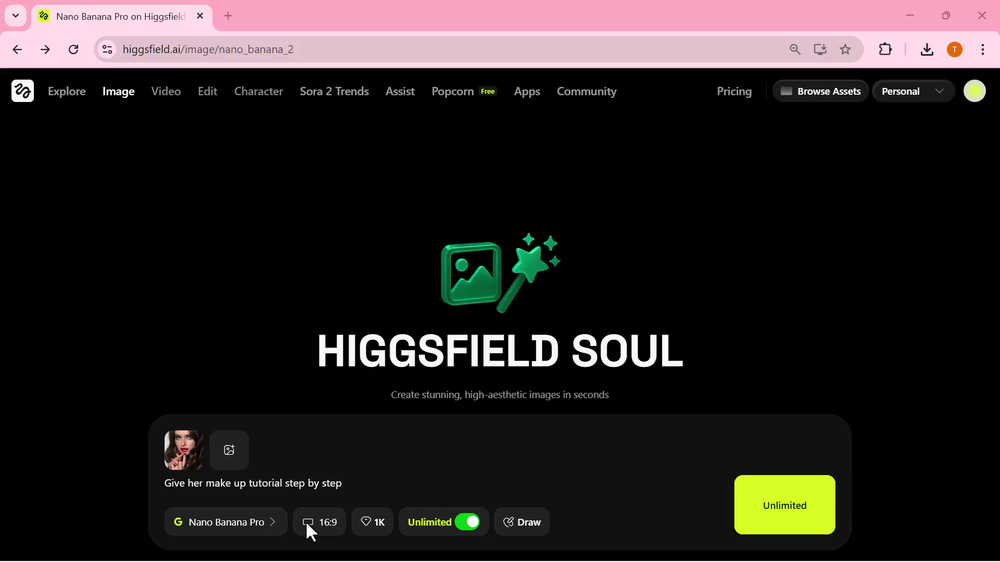
Generate the Base, Eyes, Lips and Final Look makeup grid with Unlimited and view it full size
left_click(770, 515)
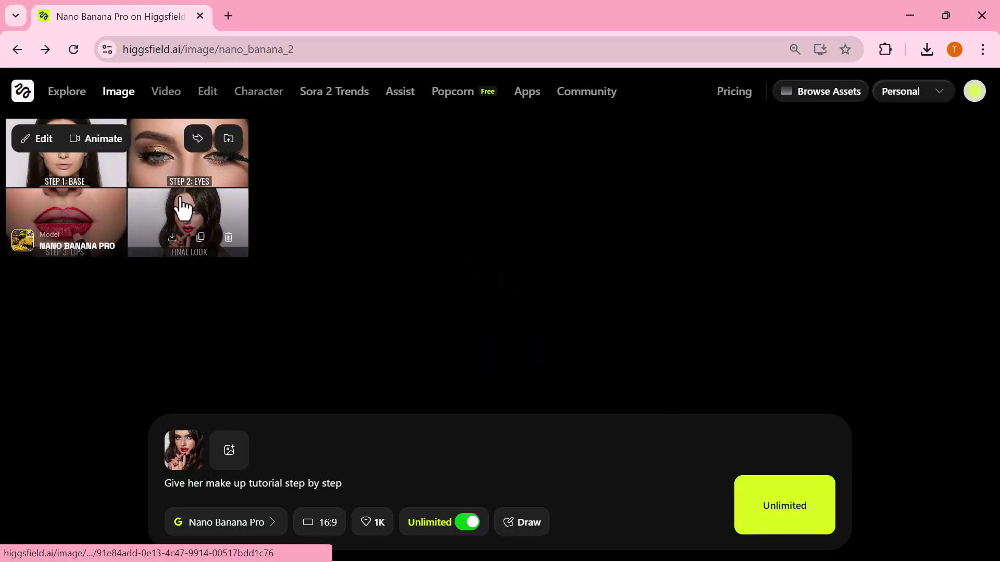
left_click(181, 208)
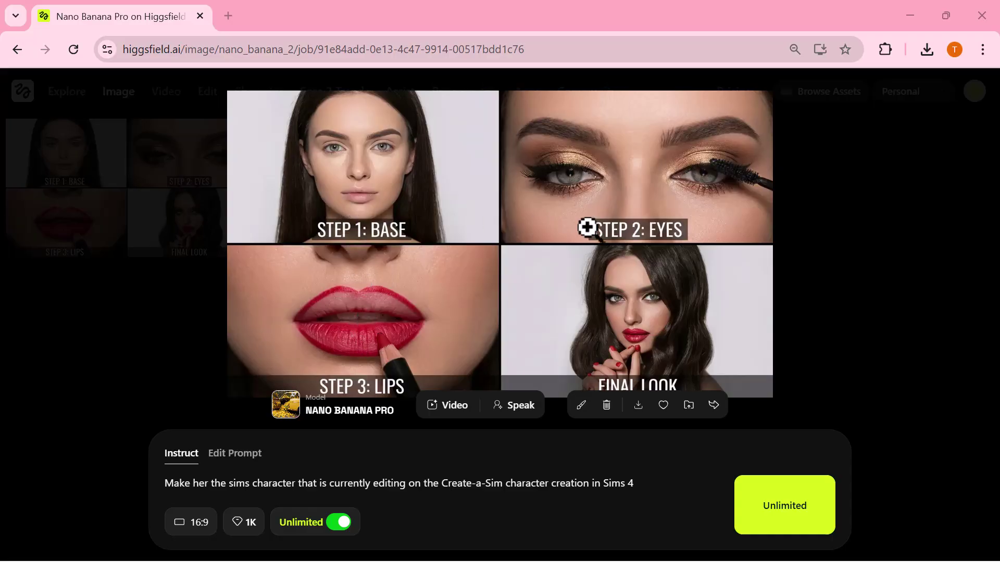
left_click(98, 182)
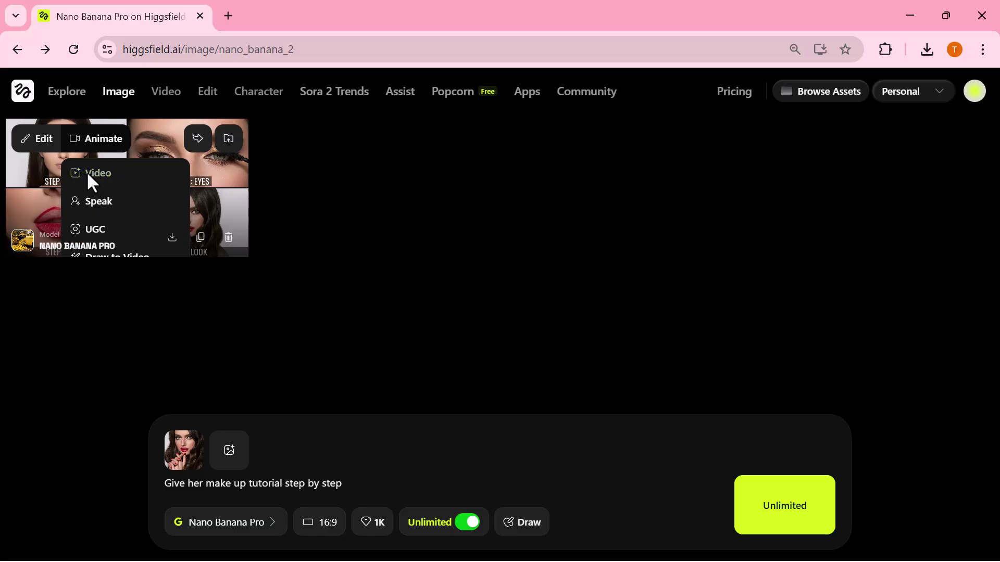
Animate the makeup grid into a 5-second video and replay the finished result
left_click(88, 176)
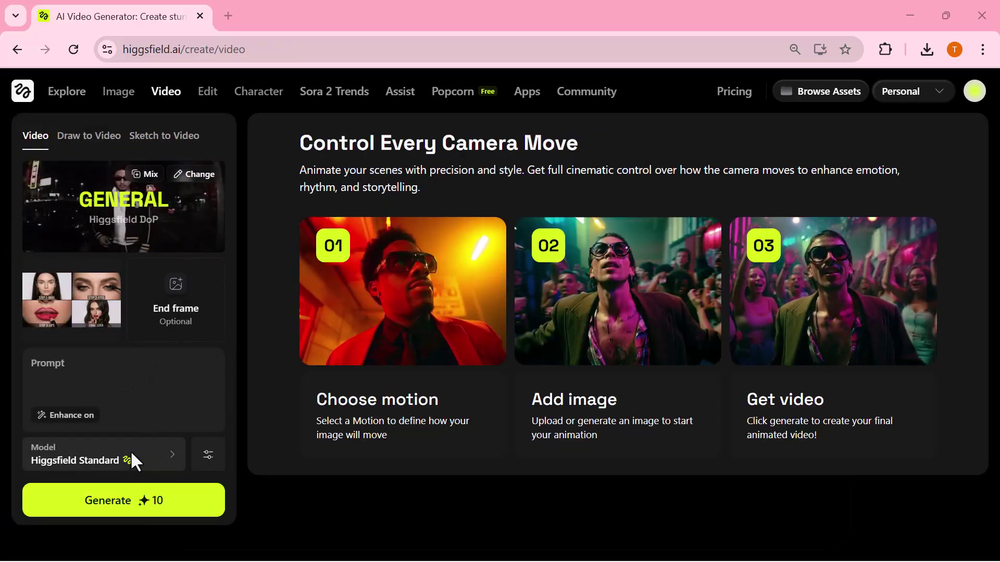
left_click(133, 497)
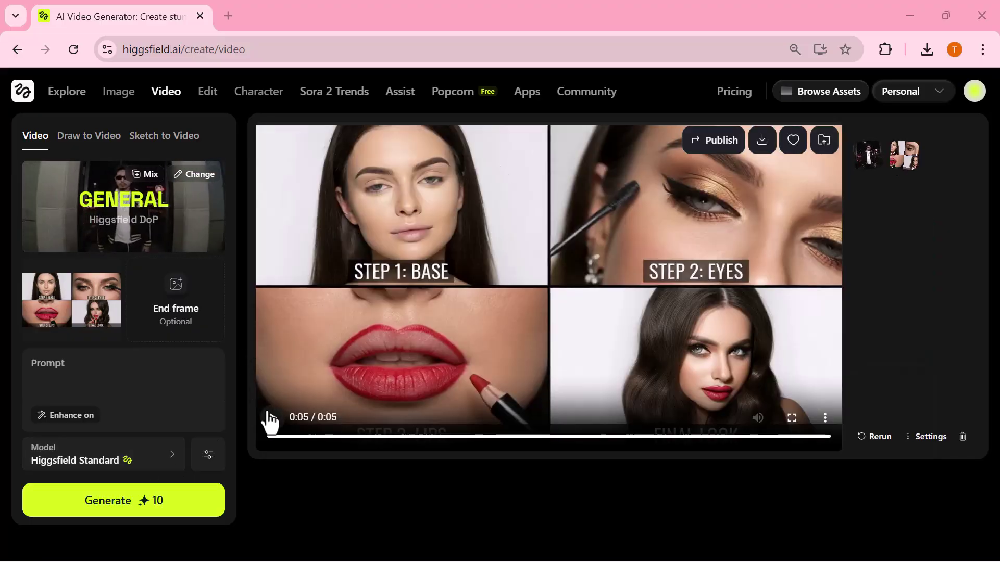
left_click(272, 417)
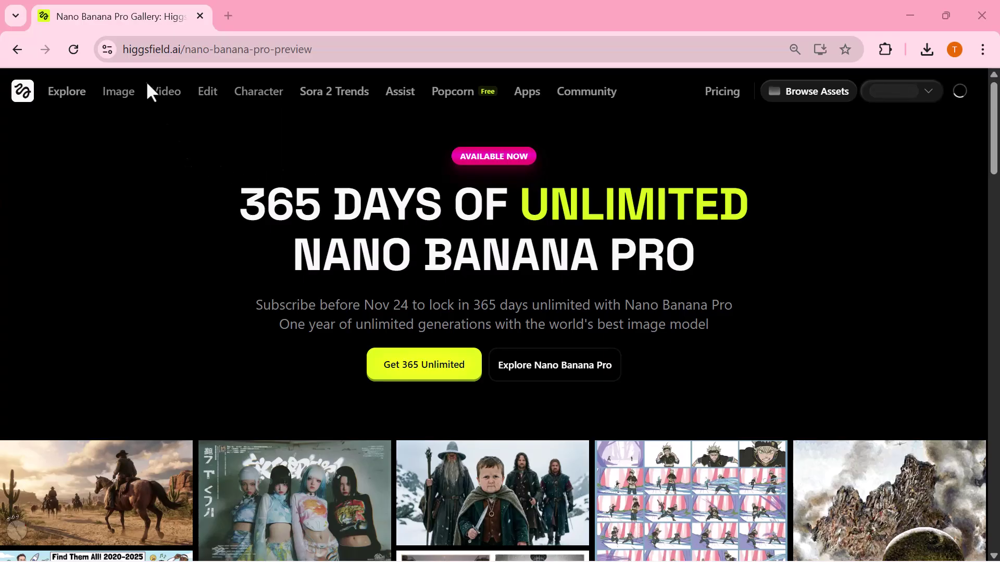
Zoom in on the 365-day unlimited Nano Banana Pro headline, highlight its subtitle, then reset zoom
scroll(318, 217, "up", 1)
scroll(318, 217, "up", 3)
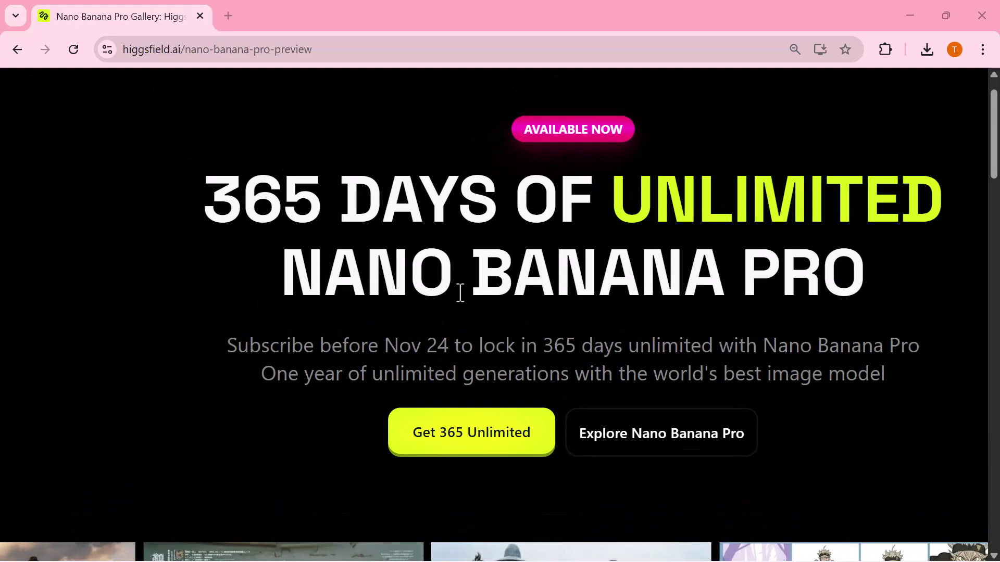
left_click_drag(458, 291, 402, 287)
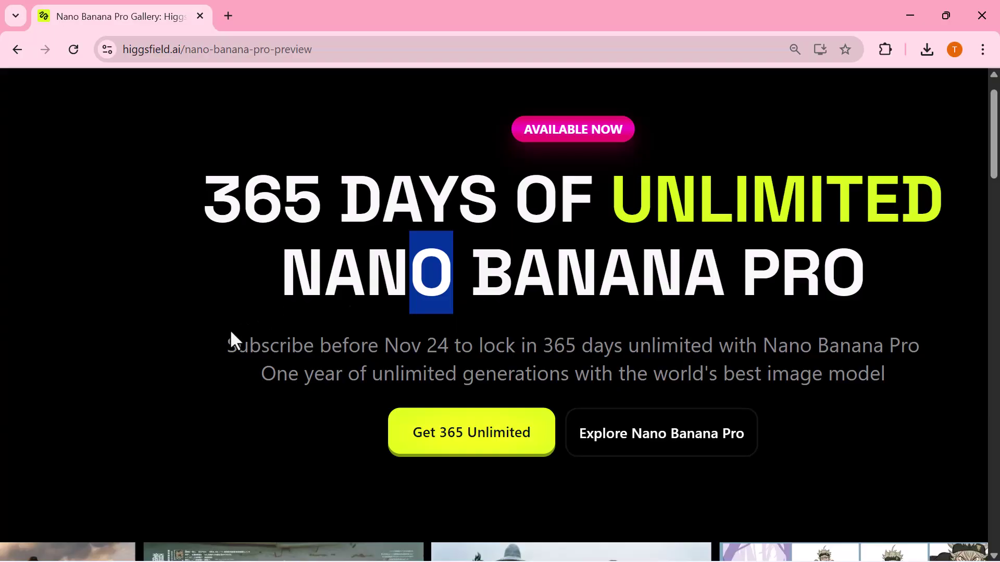
left_click_drag(230, 344, 907, 371)
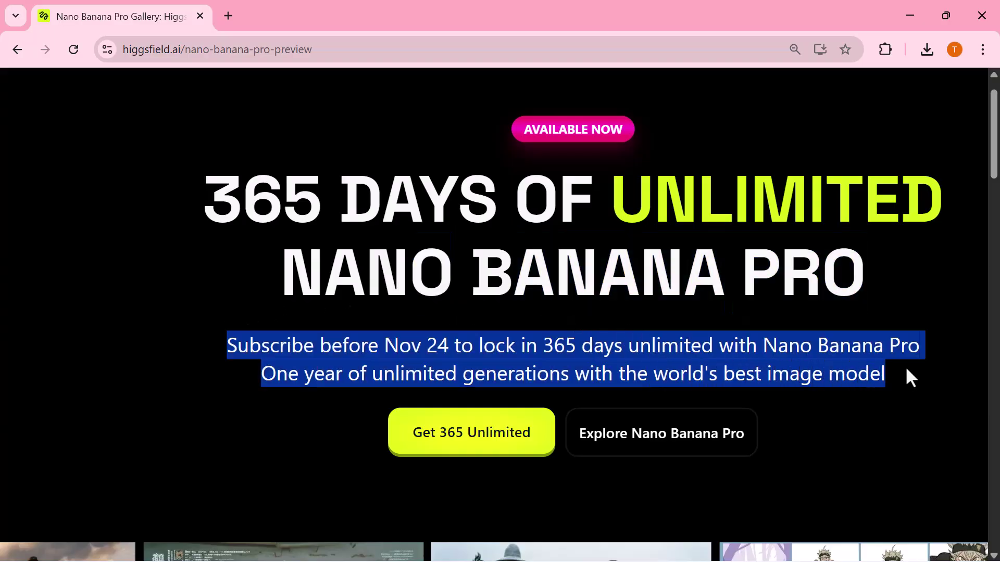
left_click(880, 407)
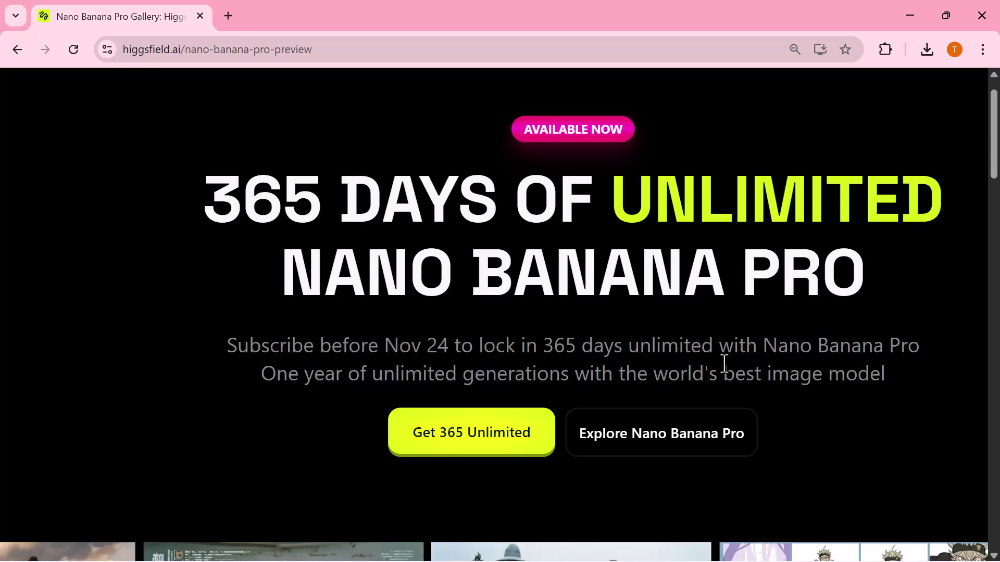
key("ctrl+minus")
key("ctrl+minus")
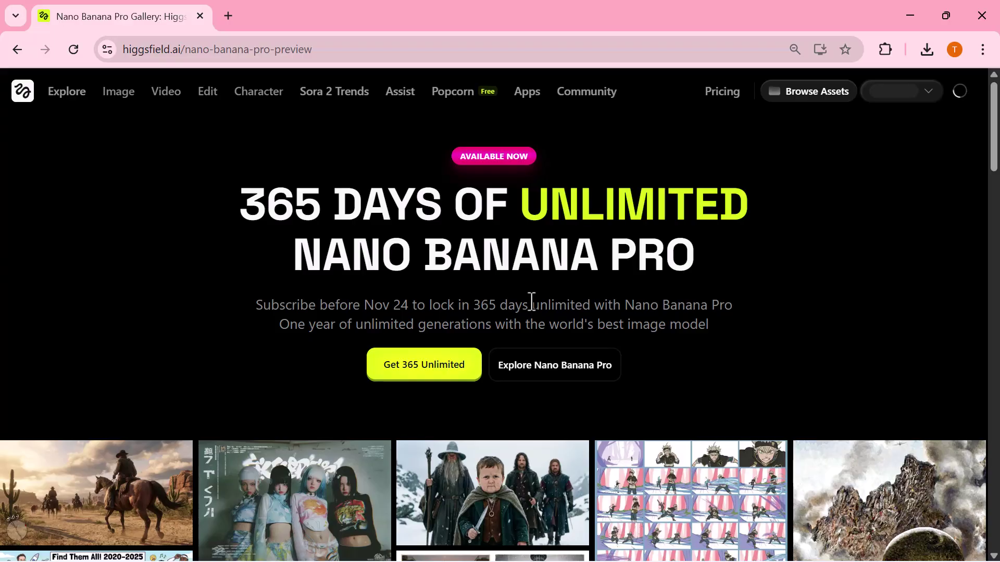
Switch to the window showing the InfoGraphics_2_2.webp pricing comparison
scroll(531, 302, "up", 5, "ctrl")
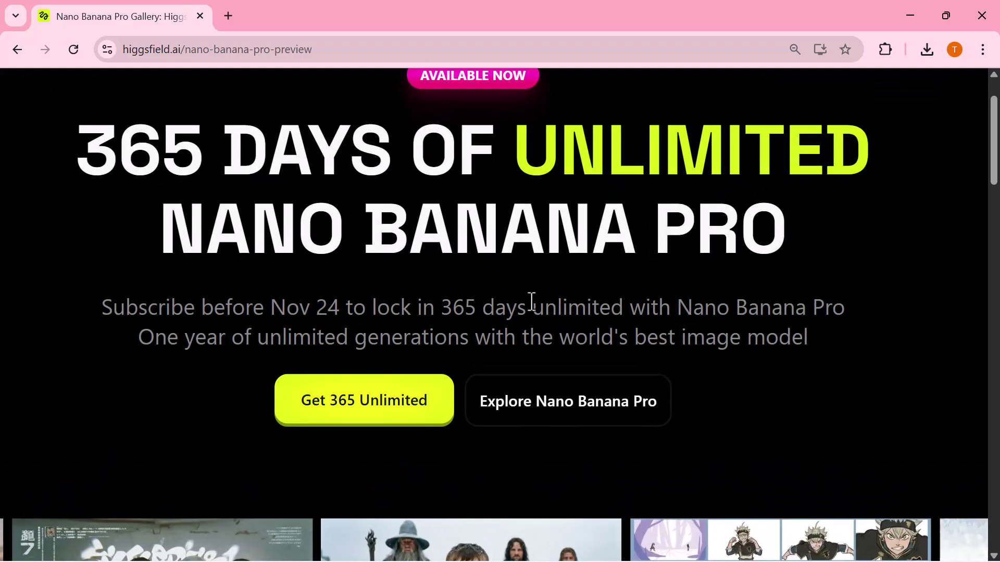
scroll(531, 302, "down", 3, "ctrl")
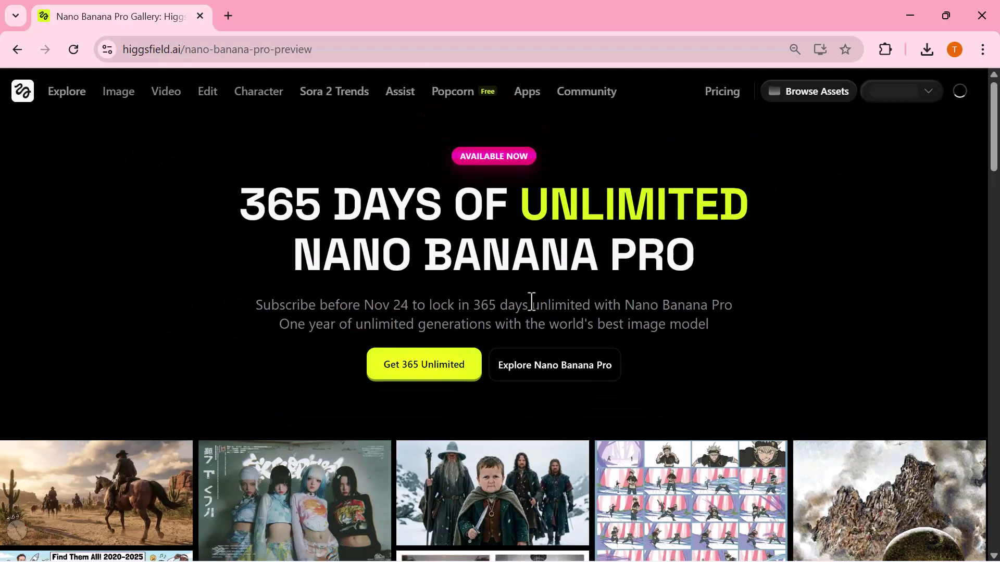
key("alt+Tab")
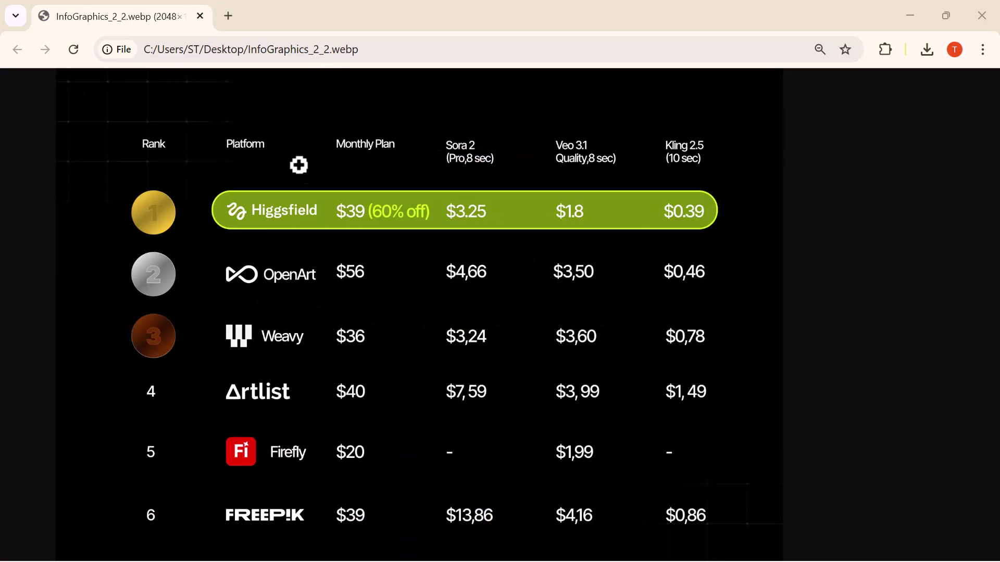
Scroll around the InfoGraphics_2_2.webp table ranking Higgsfield first at $39 (60% off)
scroll(323, 195, "left", 3)
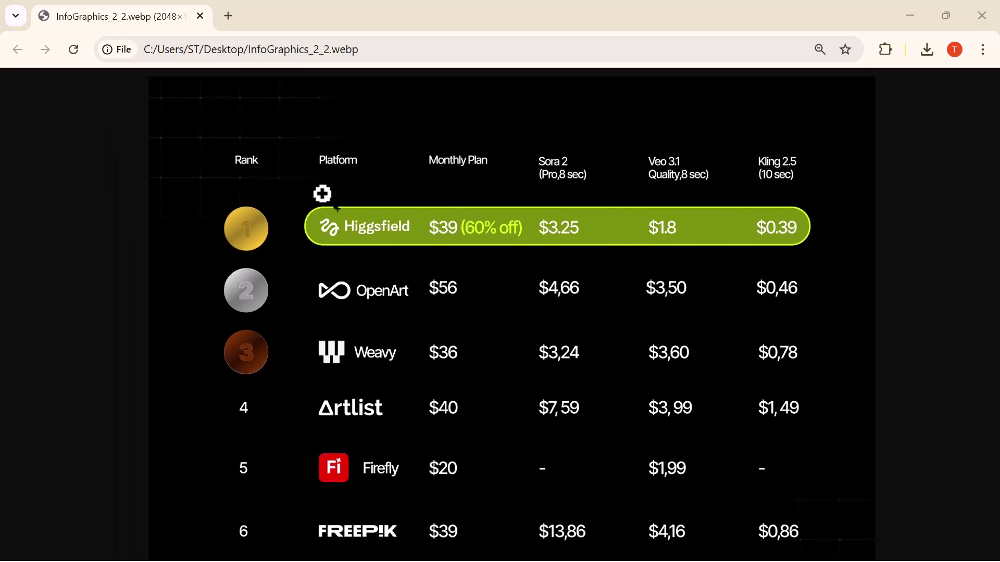
scroll(496, 309, "down", 1)
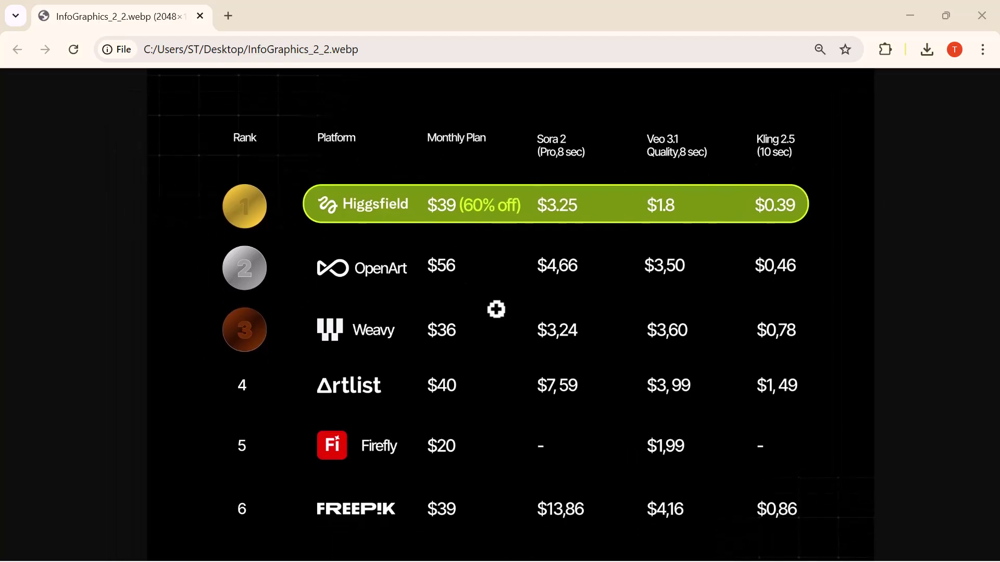
scroll(497, 309, "up", 1)
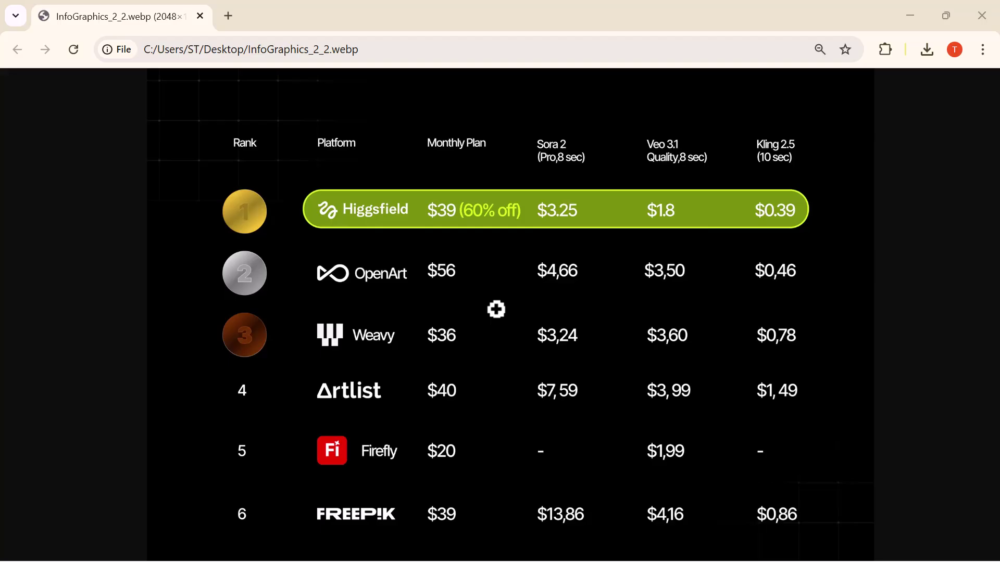
scroll(496, 309, "up", 1)
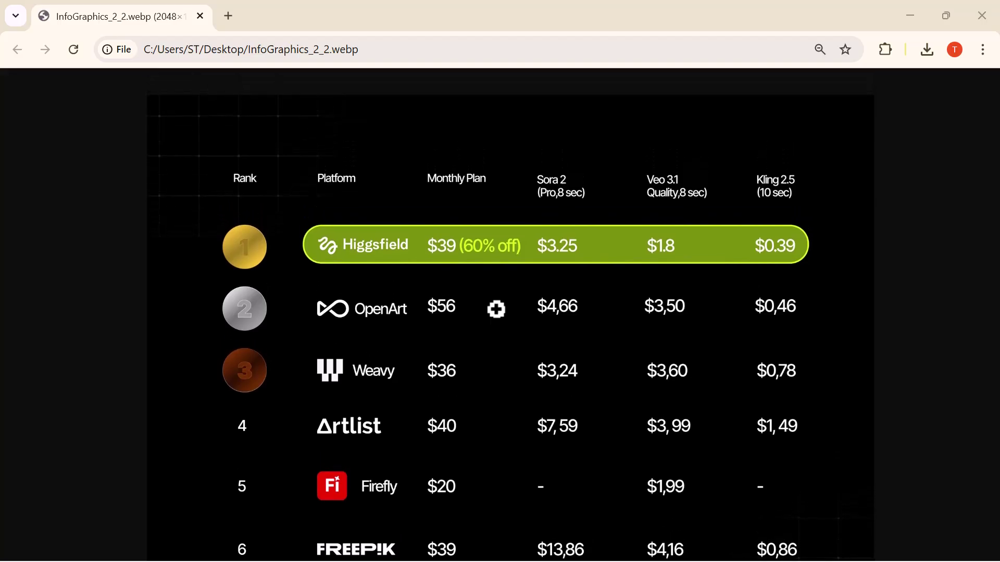
scroll(497, 309, "down", 1)
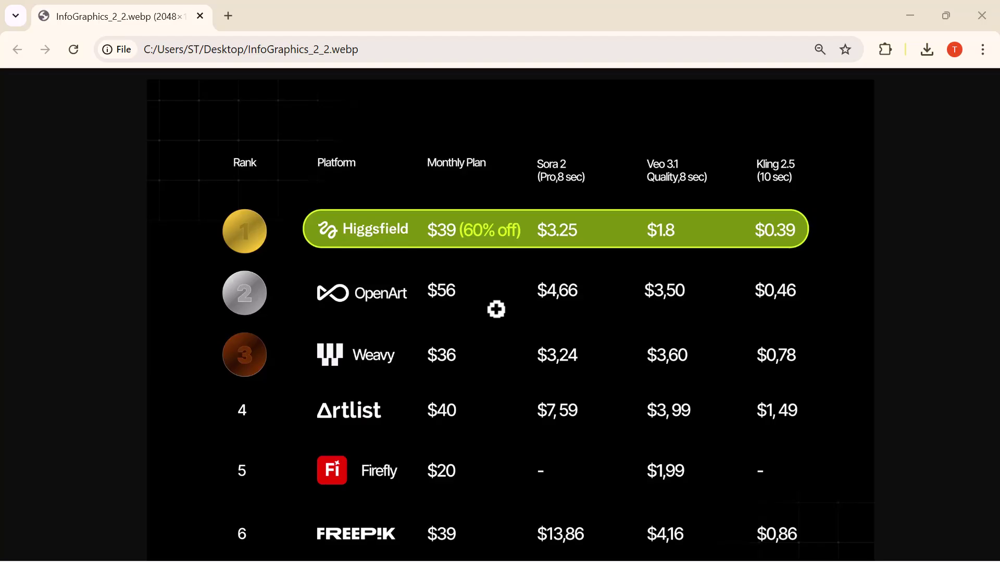
scroll(497, 310, "down", 1)
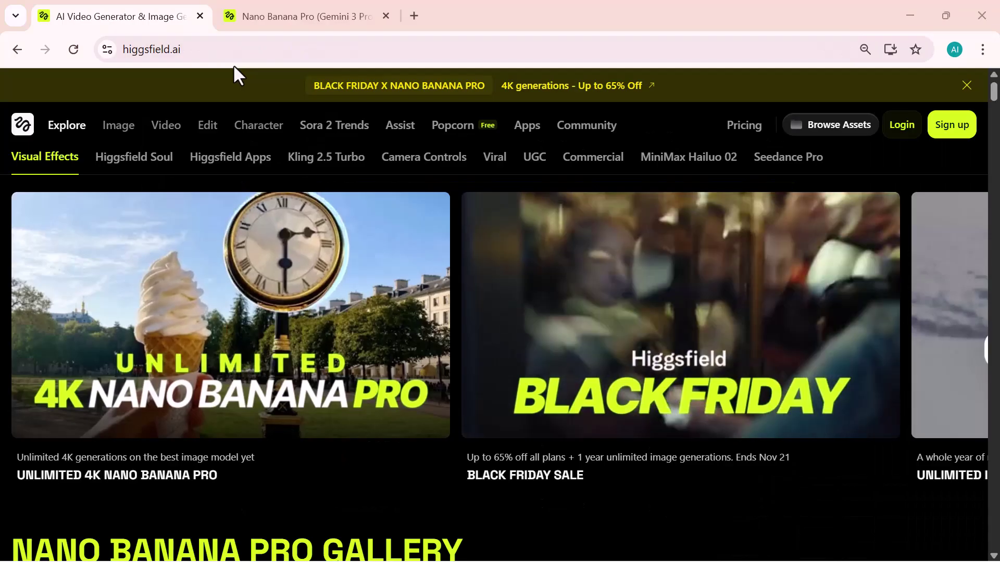
Scroll the Explore page past the Nano Banana Pro Gallery to the Visual Effects presets and sample portraits
mouse_move(207, 124)
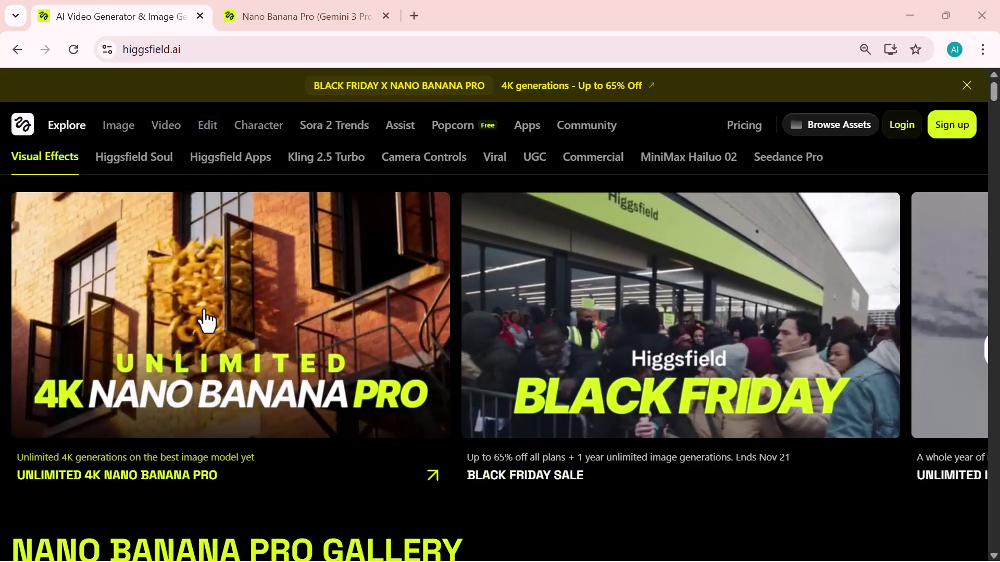
scroll(208, 320, "down", 1)
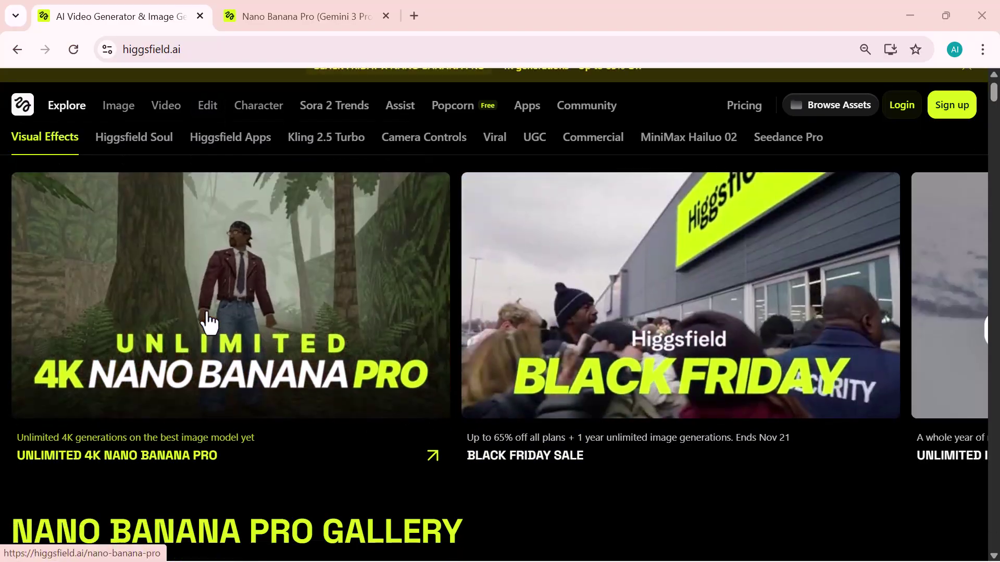
scroll(208, 320, "down", 2)
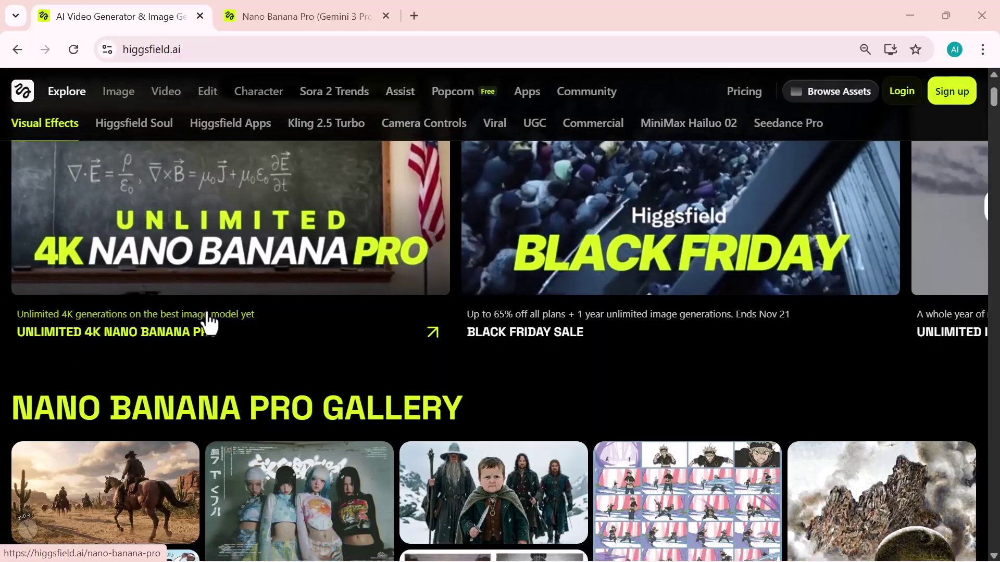
scroll(208, 323, "down", 2)
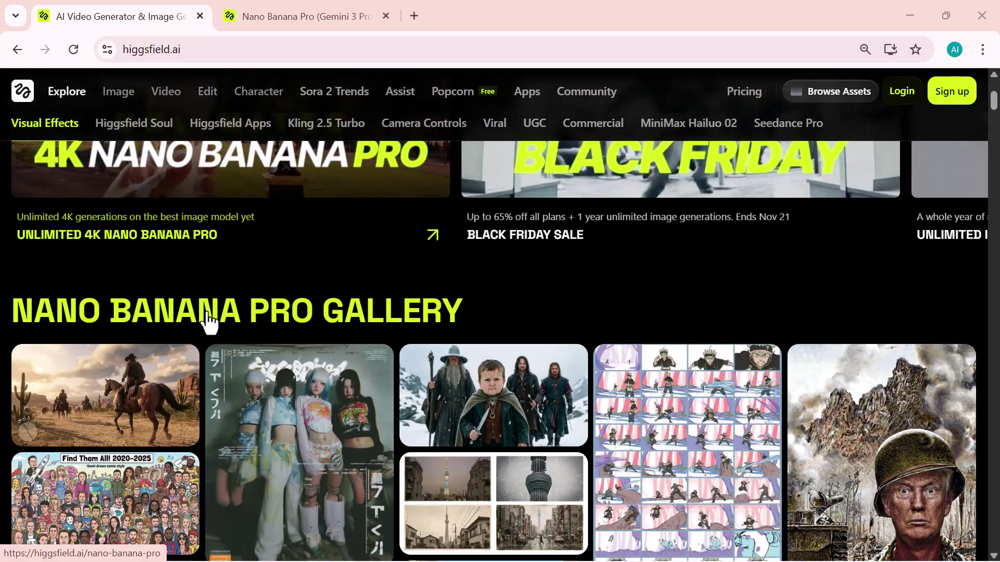
scroll(208, 322, "down", 2)
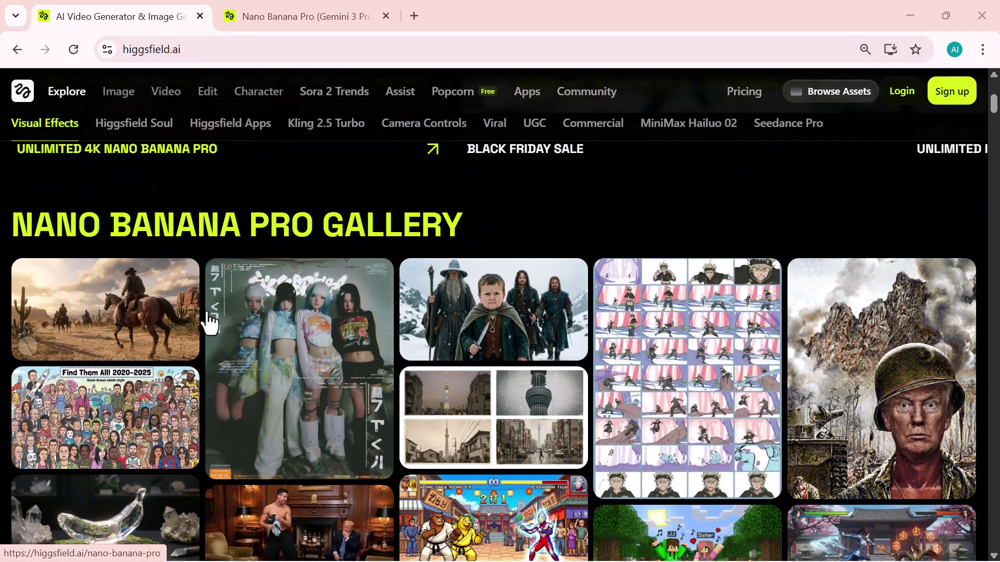
scroll(209, 323, "down", 2)
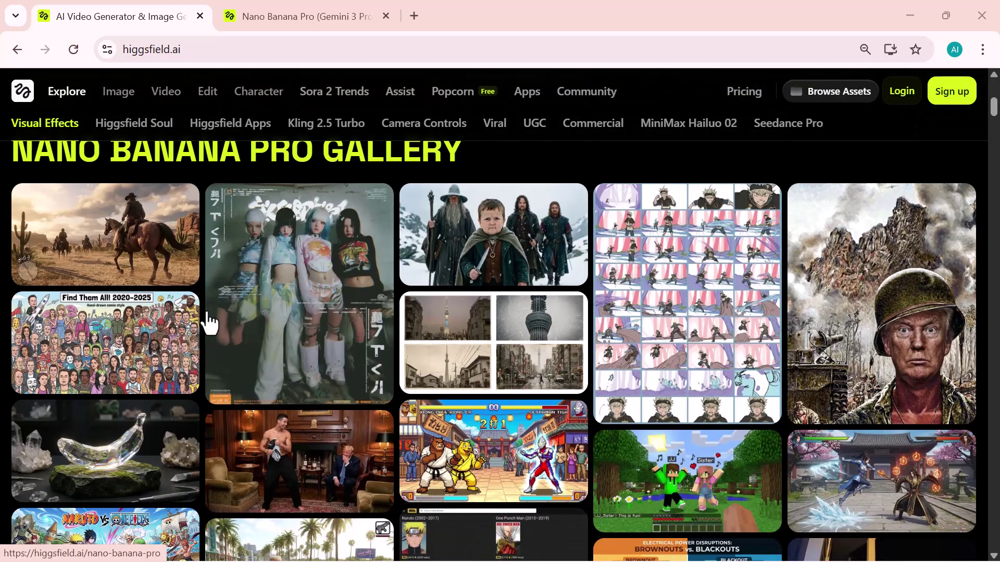
scroll(210, 323, "down", 3)
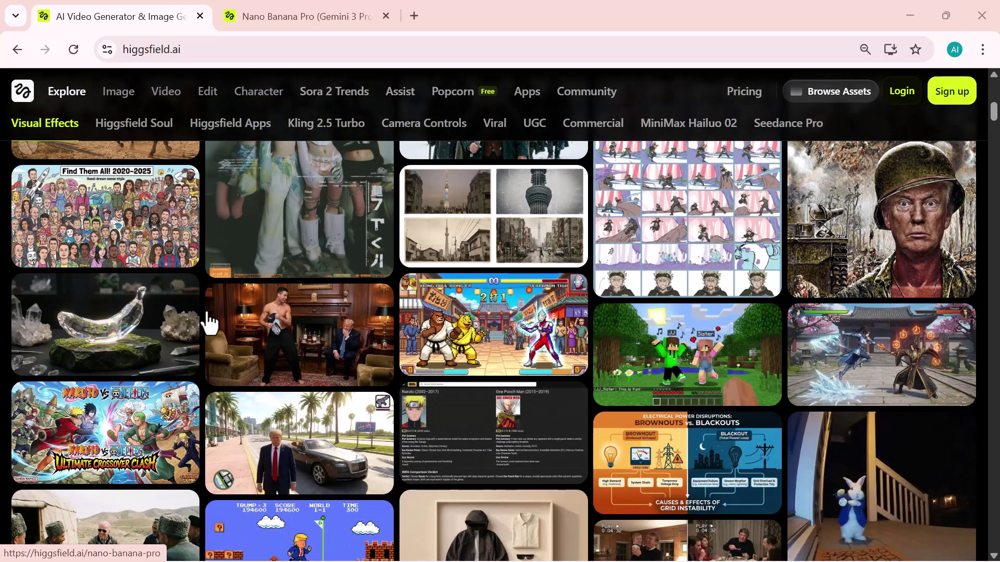
scroll(210, 323, "down", 3)
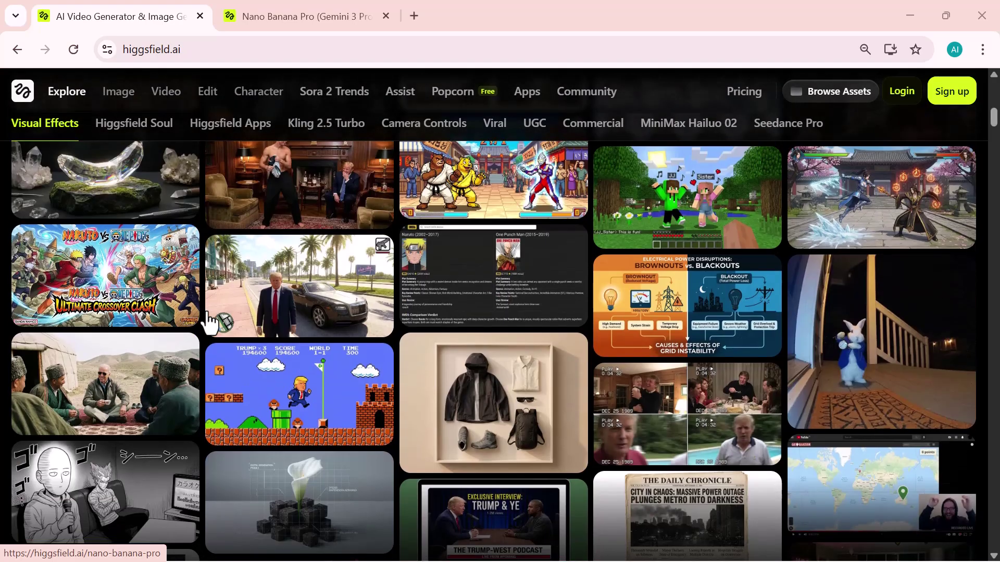
scroll(210, 323, "down", 3)
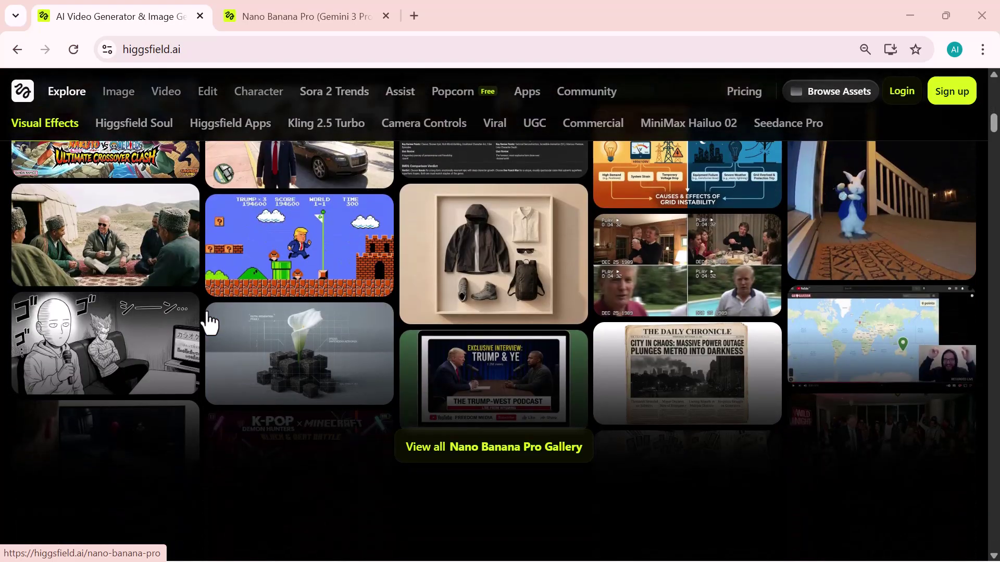
scroll(210, 323, "down", 3)
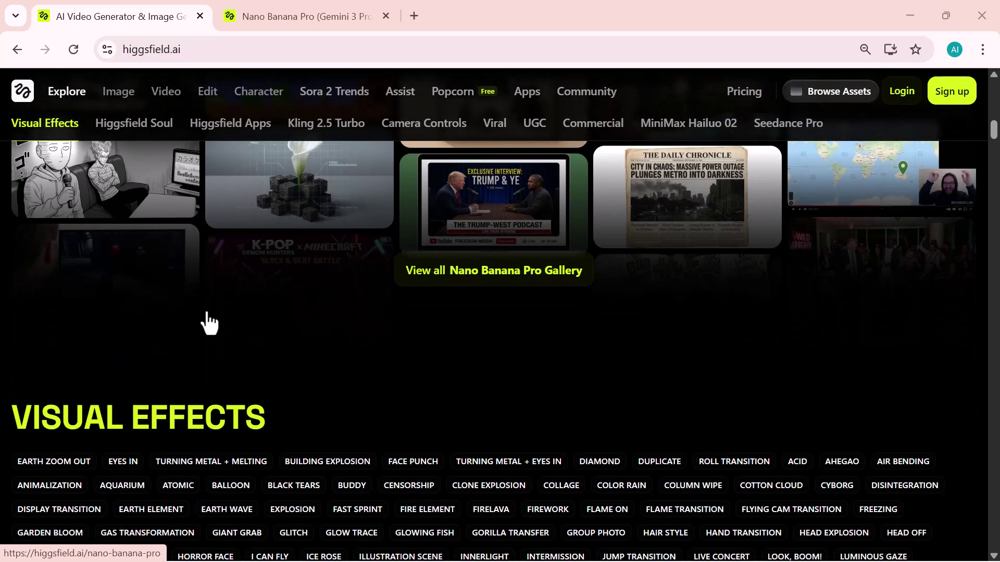
scroll(210, 323, "down", 6)
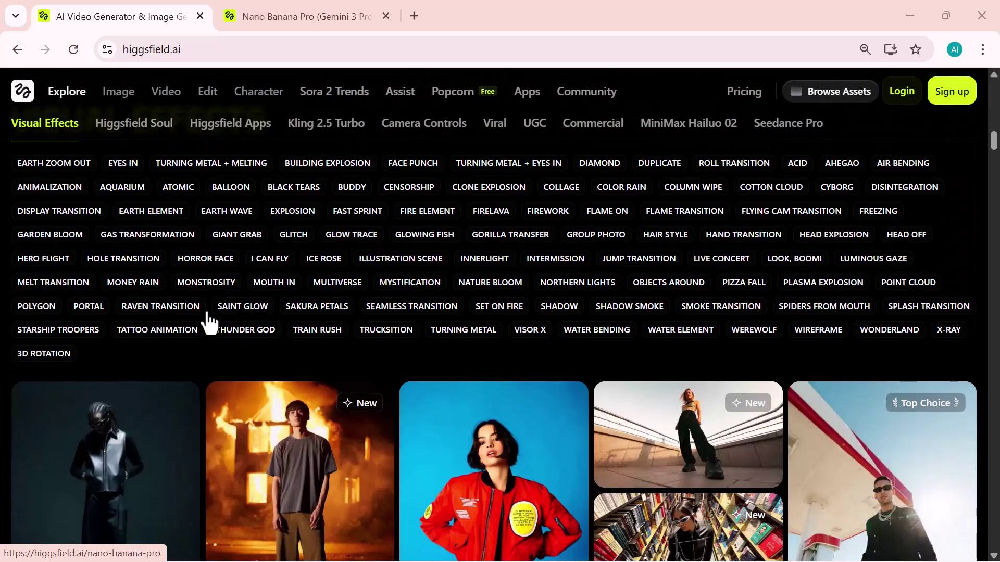
scroll(210, 322, "down", 3)
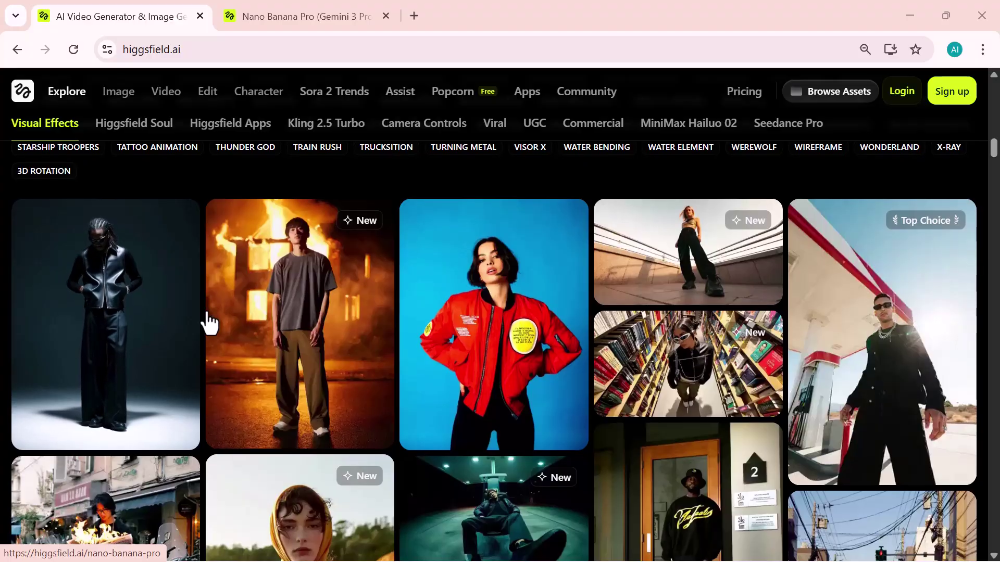